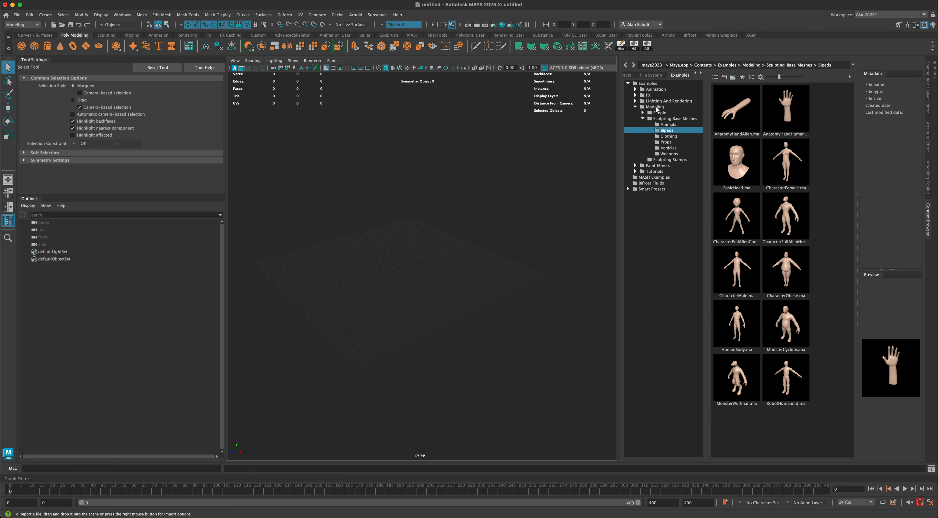
Import the AnatomyHandHumanMale base mesh from the Bipeds folder of the Modeling examples' Sculpting Base Meshes
double_click(656, 107)
click(636, 107)
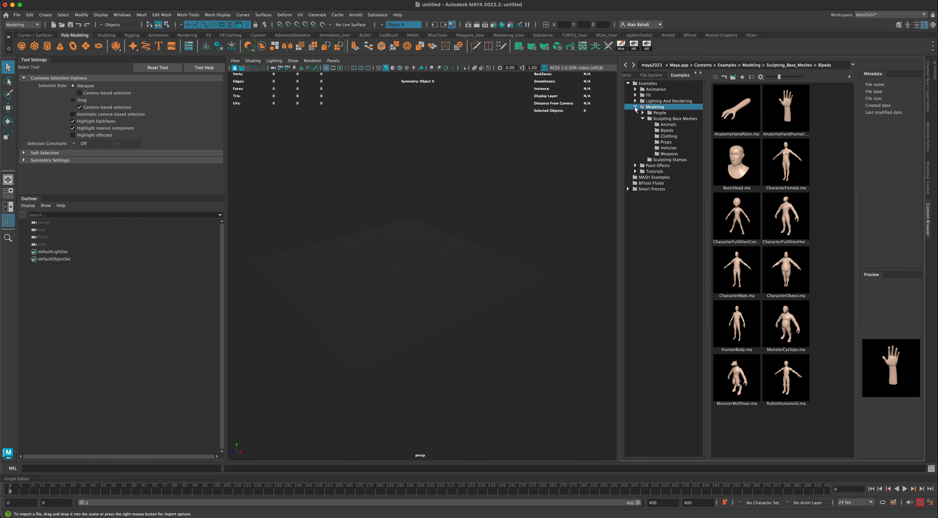
click(667, 131)
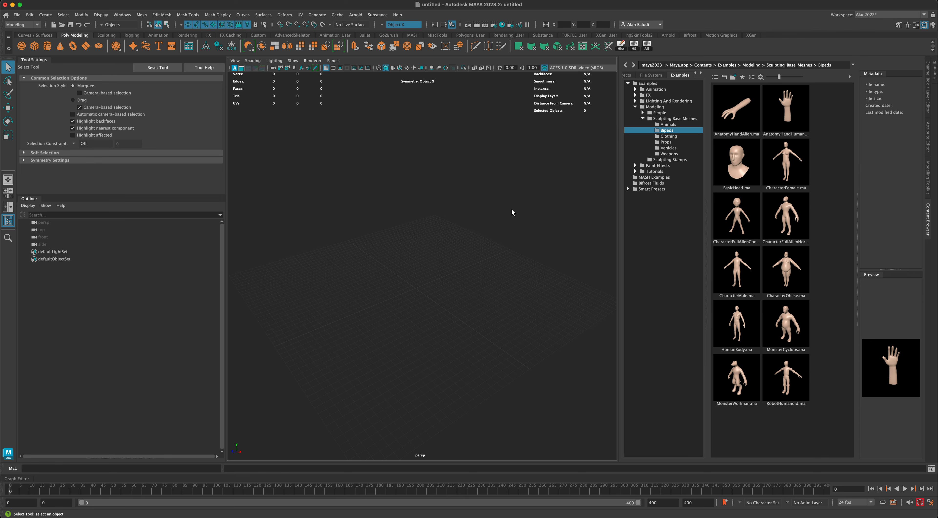
alt+drag(488, 247, 496, 248)
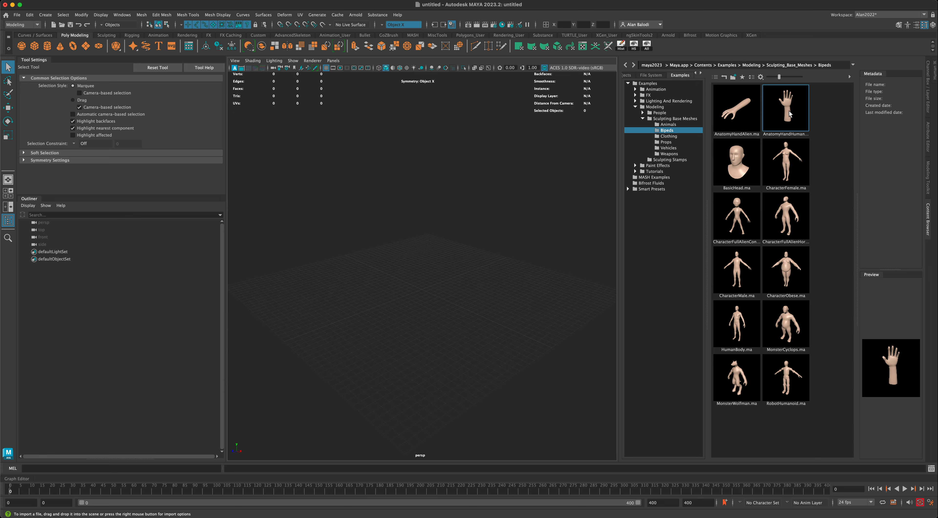
double_click(787, 108)
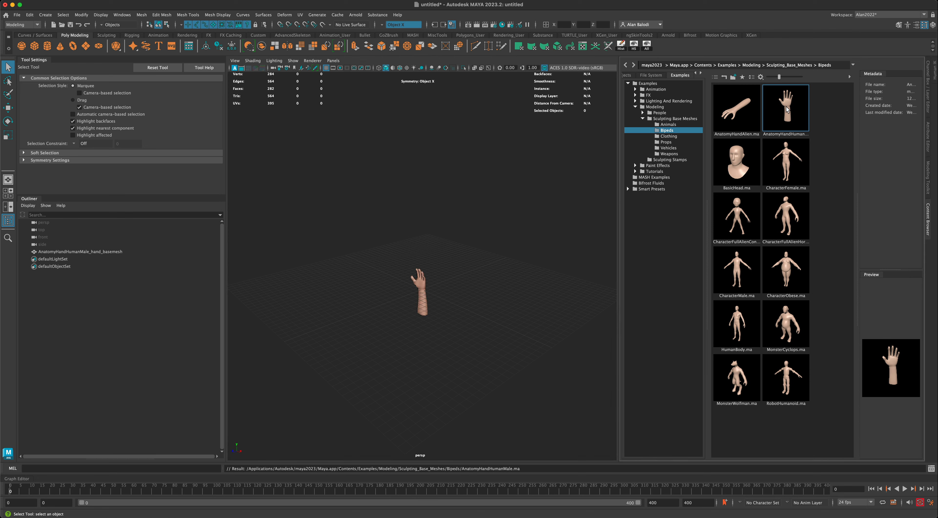
Select the hand mesh and set the Move tool's axis orientation to Object
alt+drag(450, 290, 474, 305)
click(422, 299)
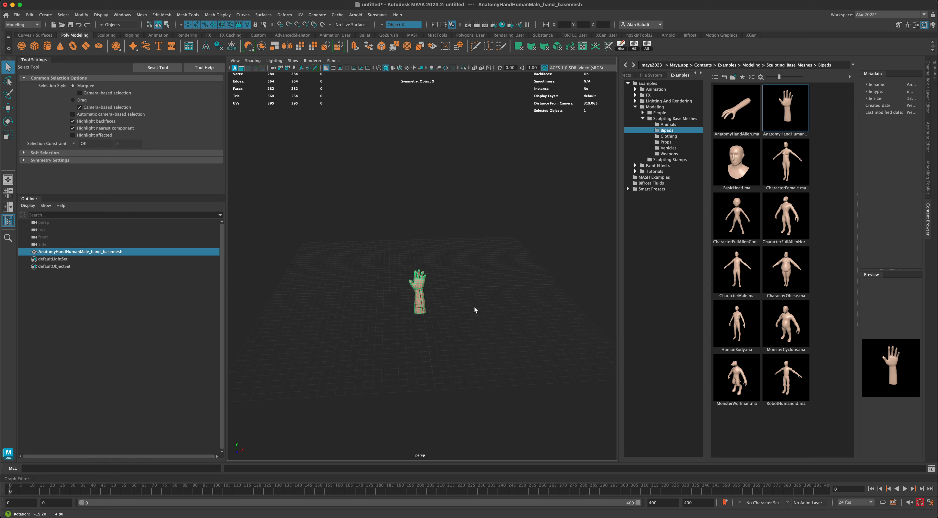
alt+right_drag(474, 306, 487, 314)
alt+drag(487, 313, 469, 320)
alt+middle_drag(470, 319, 494, 292)
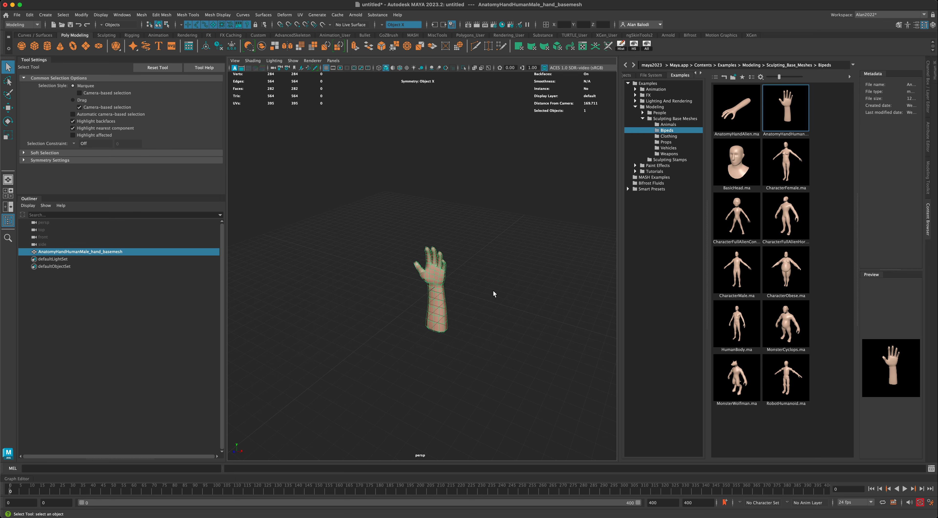
click(8, 108)
alt+drag(378, 242, 383, 242)
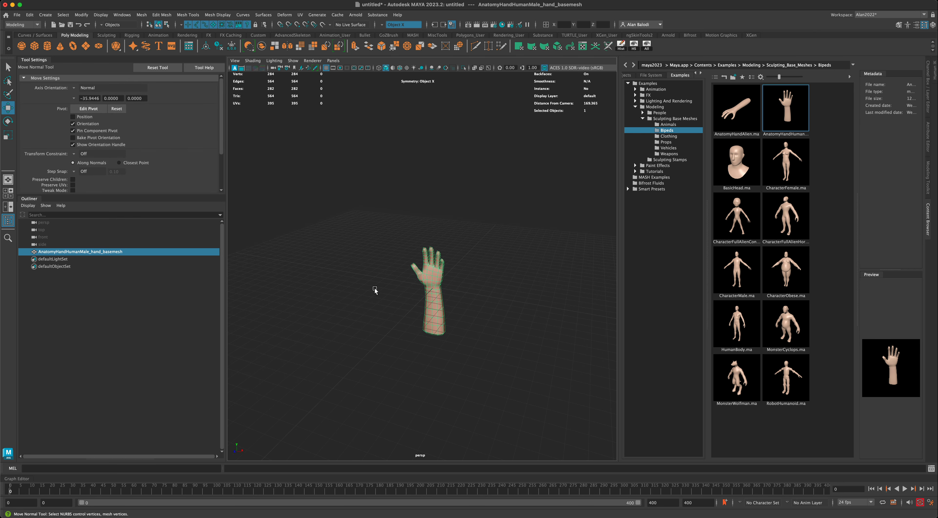
alt+drag(374, 290, 372, 297)
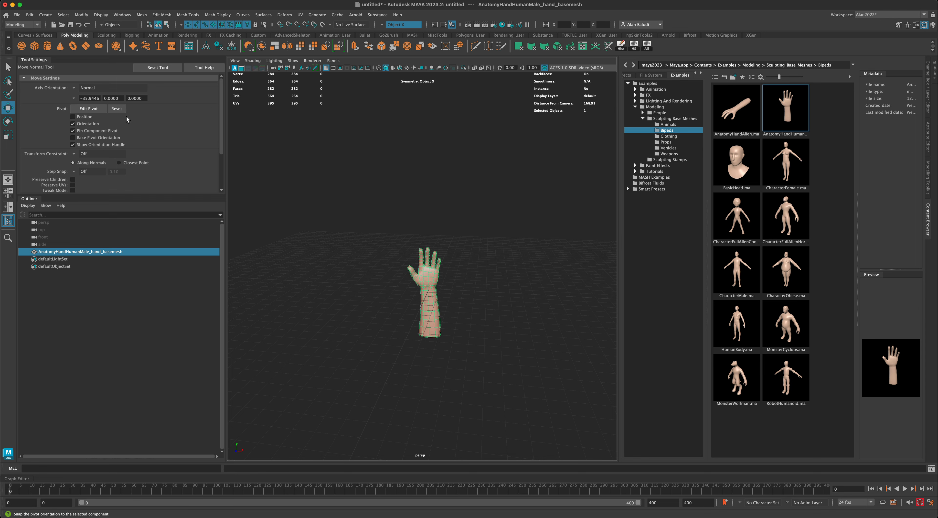
click(79, 89)
click(87, 95)
Move the hand and forearm mesh straight up along its Y axis
drag(430, 271, 430, 217)
alt+middle_drag(478, 248, 516, 275)
scroll(483, 264, up, 8)
scroll(514, 277, up, 3)
alt+drag(512, 280, 534, 270)
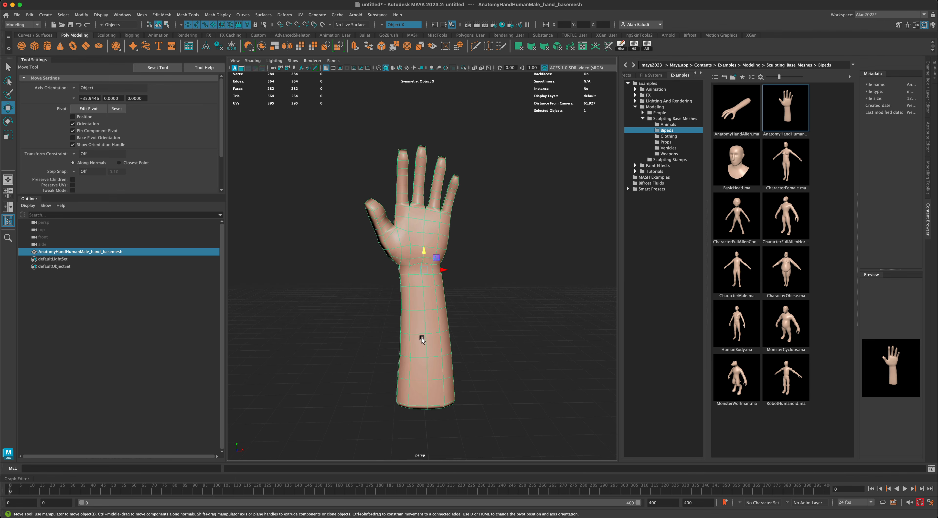
Select the forearm faces below the wrist and delete them, keeping only the hand and a short wrist
alt+drag(422, 338, 433, 313)
right_drag(424, 302, 424, 321)
alt+drag(356, 321, 495, 450)
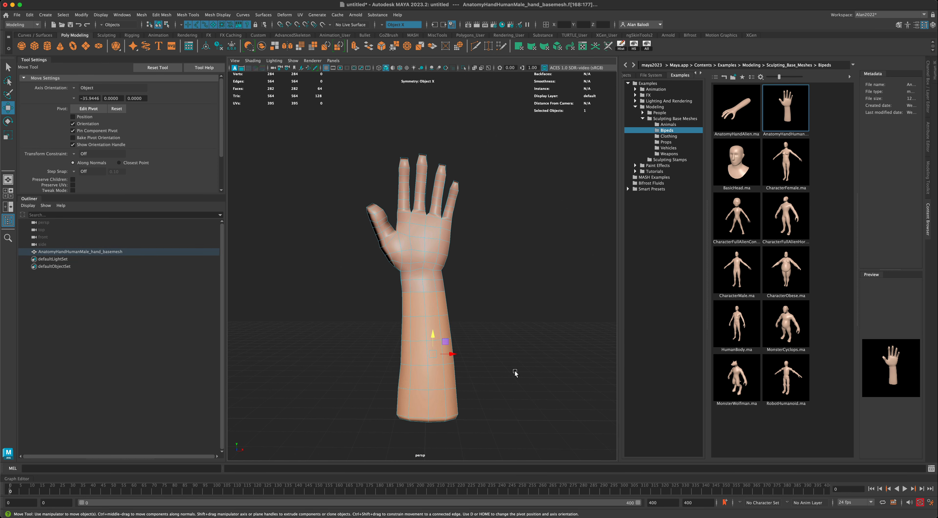
key(Delete)
mouse_move(520, 371)
alt+mouse_down()
mouse_move(499, 373)
mouse_move(578, 371)
mouse_move(518, 374)
alt+mouse_up()
alt+middle_drag(517, 375, 532, 382)
alt+right_drag(531, 383, 523, 332)
alt+middle_drag(523, 333, 522, 353)
alt+drag(523, 354, 510, 302)
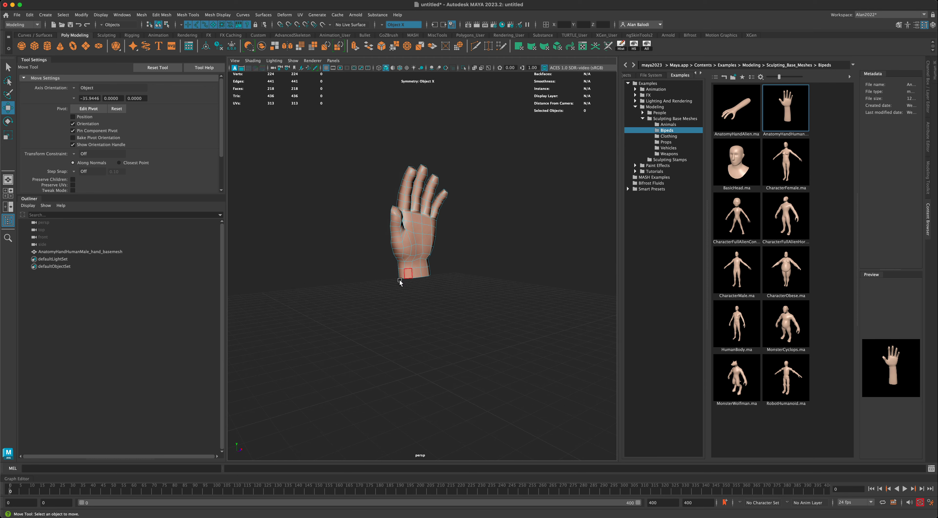
alt+drag(399, 282, 486, 314)
scroll(498, 310, up, 3)
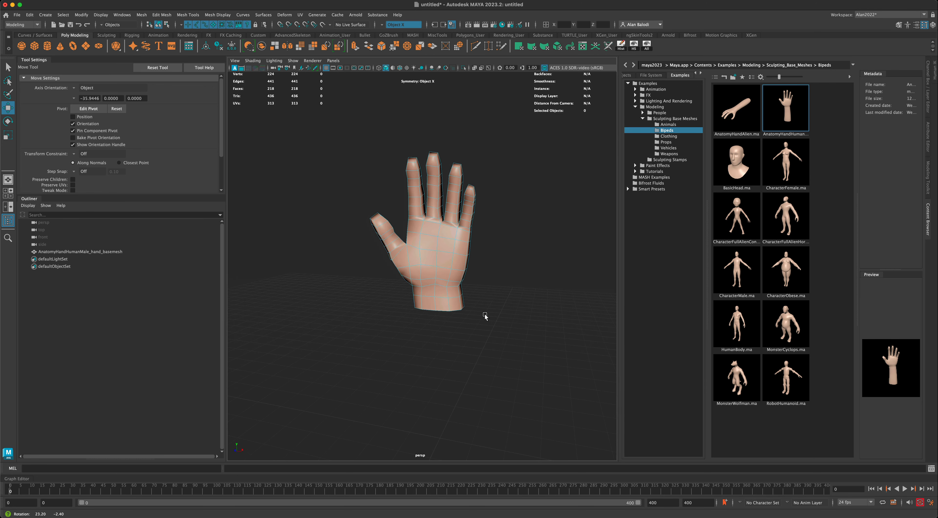
Hide the Content Browser and return the hand mesh from face selection to object mode with the Select tool
click(927, 213)
alt+drag(710, 289, 626, 306)
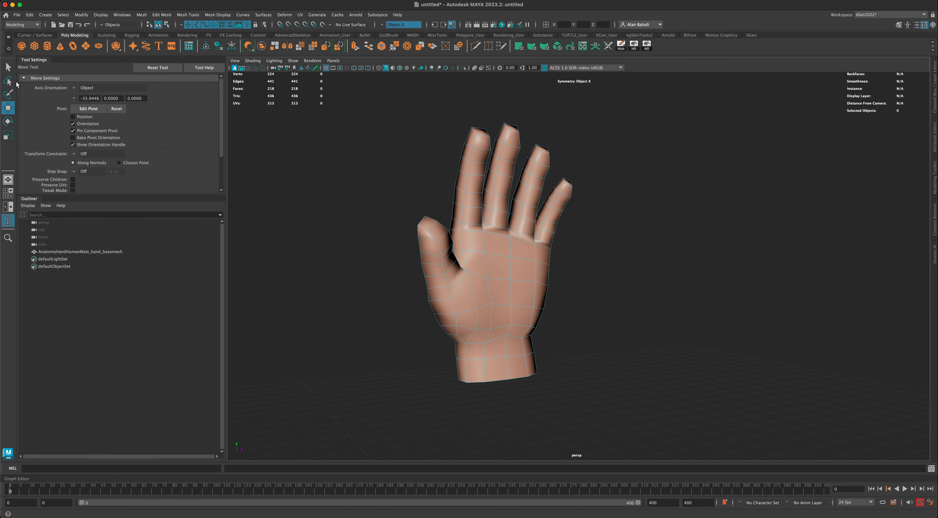
click(8, 67)
right_drag(492, 237, 518, 227)
Open the hand's material attributes and change the Blinn colour from skin tone to a light neutral grey
alt+drag(515, 262, 490, 279)
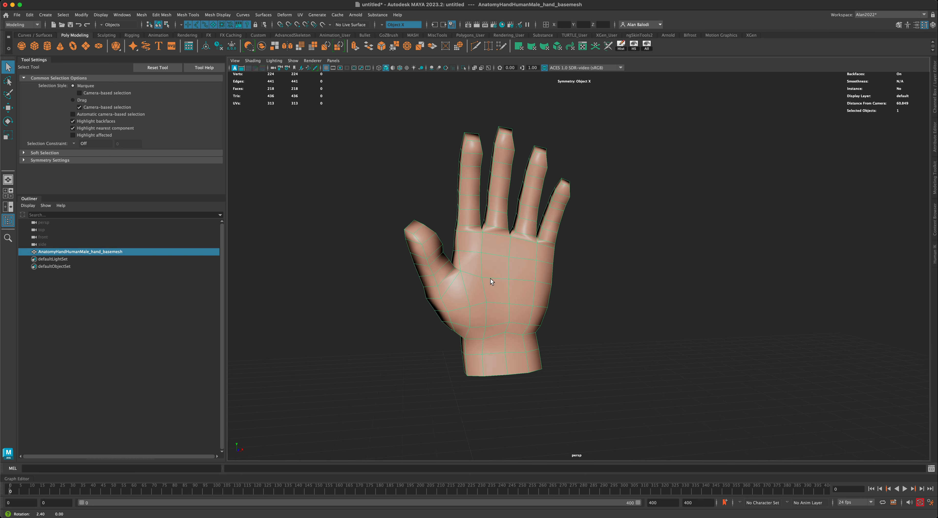
right_drag(495, 267, 512, 447)
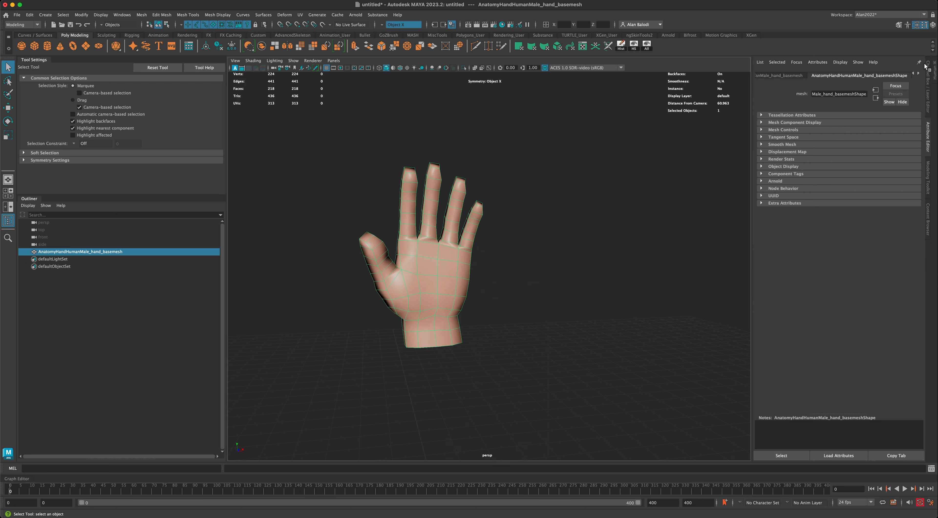
right_drag(449, 265, 450, 440)
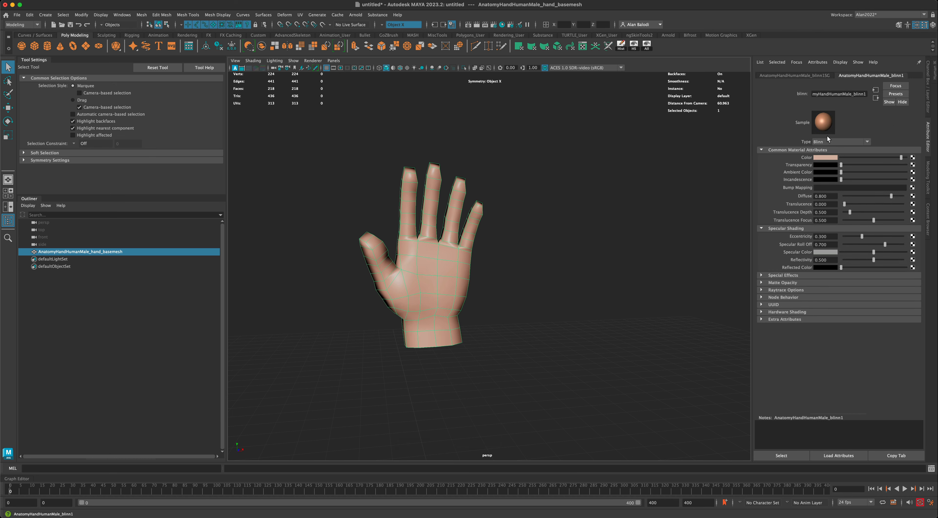
mouse_move(900, 158)
mouse_down()
mouse_move(832, 159)
mouse_move(886, 161)
mouse_up()
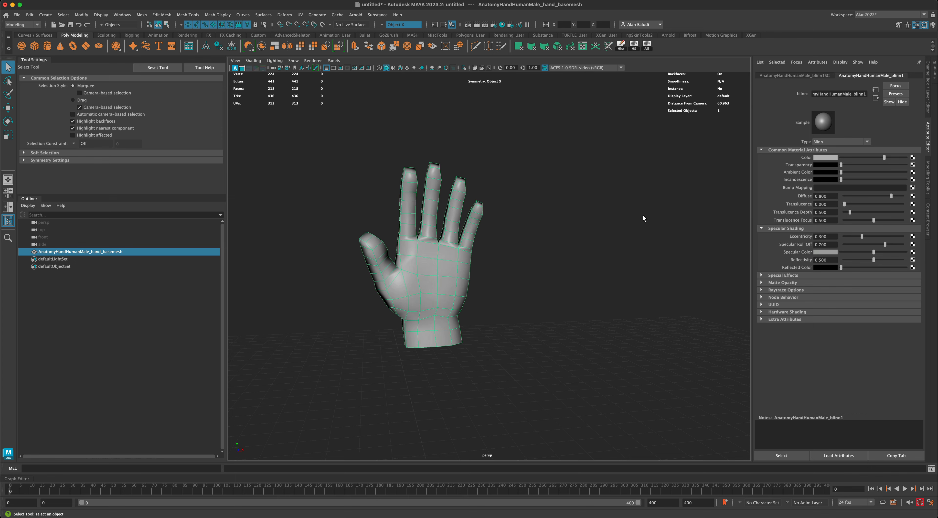
Move the hand mesh down along Y in the front view to rest its wrist on the grid, and reframe the views
scroll(642, 214, up, 2)
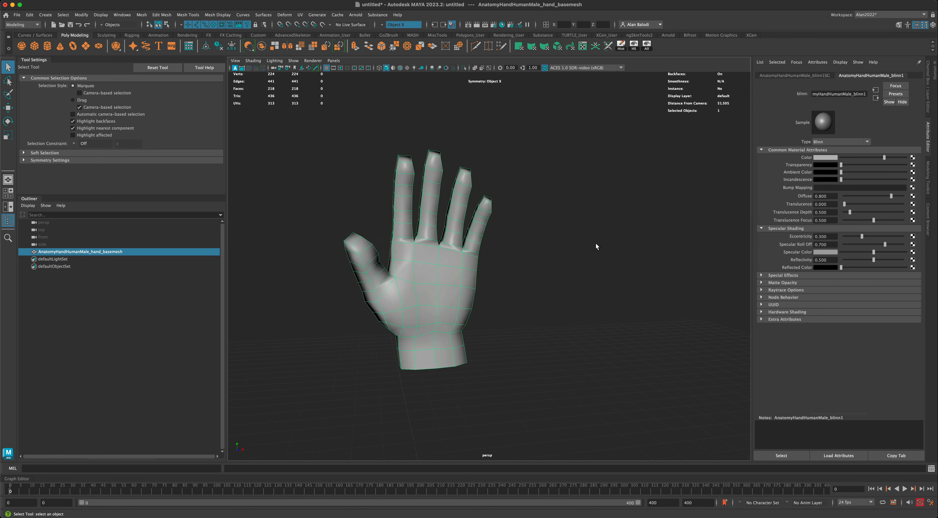
alt+drag(596, 246, 557, 255)
key(space)
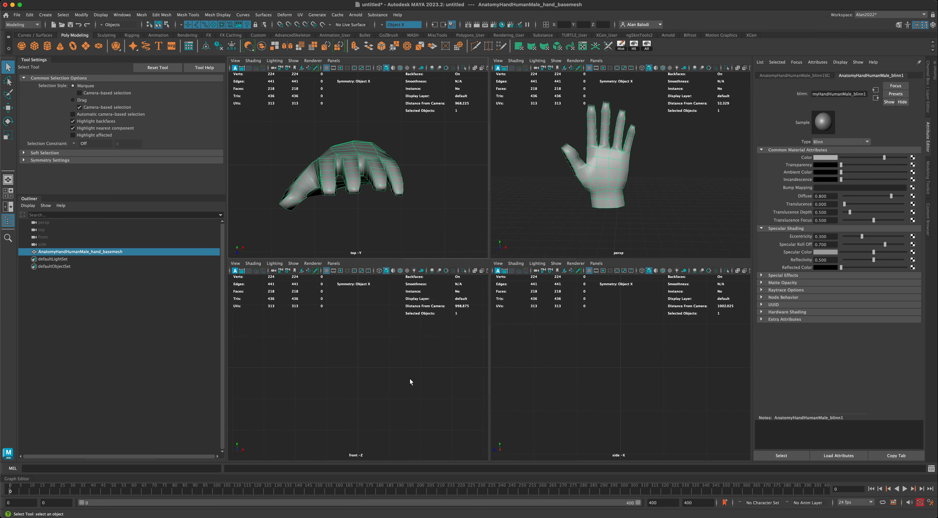
key(shift+f)
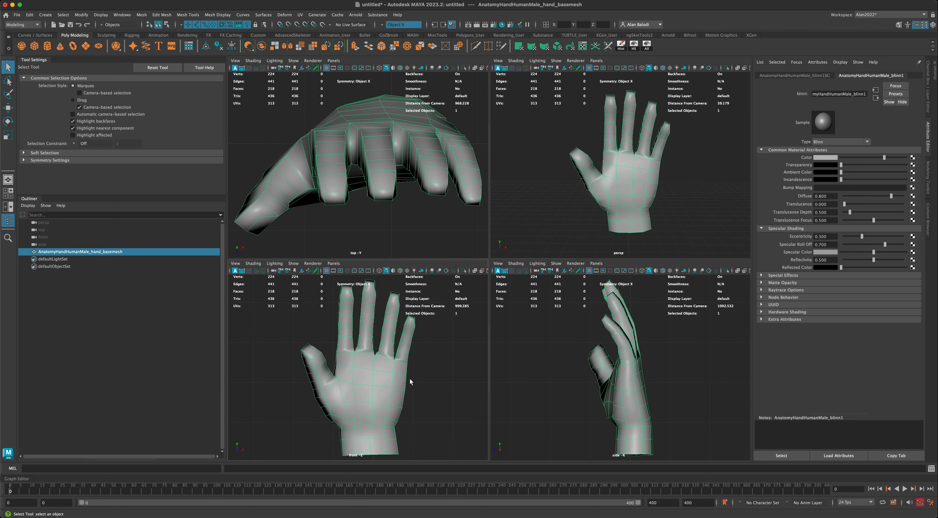
scroll(410, 381, down, 5)
scroll(417, 364, down, 5)
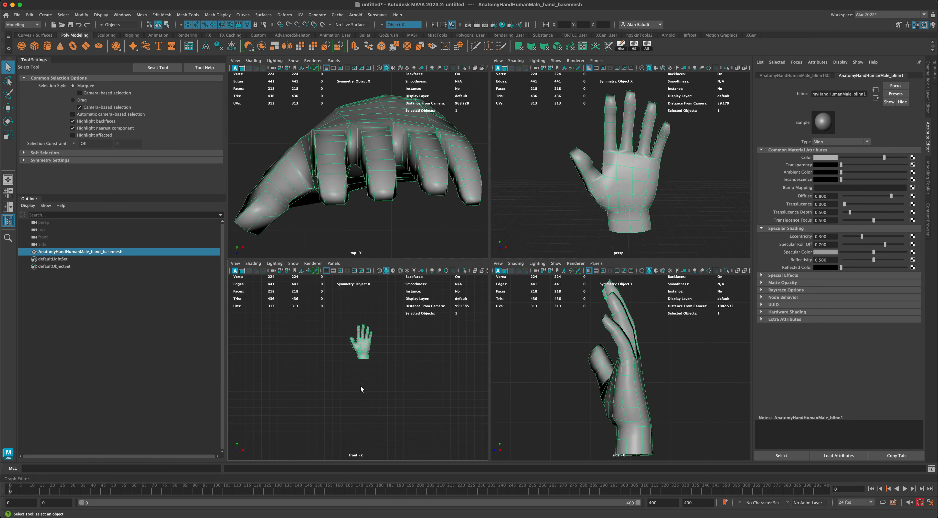
key(w)
drag(366, 338, 367, 369)
key(shift+f)
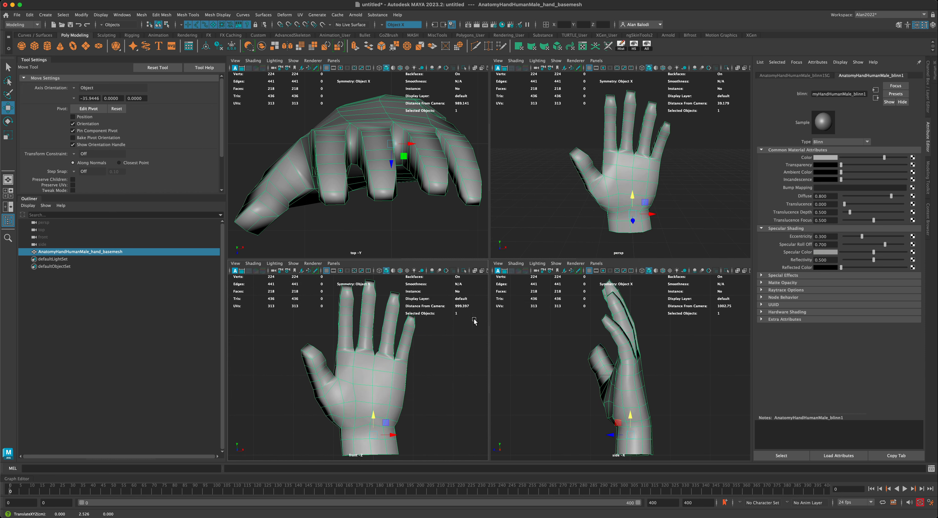
key(f)
key(f)
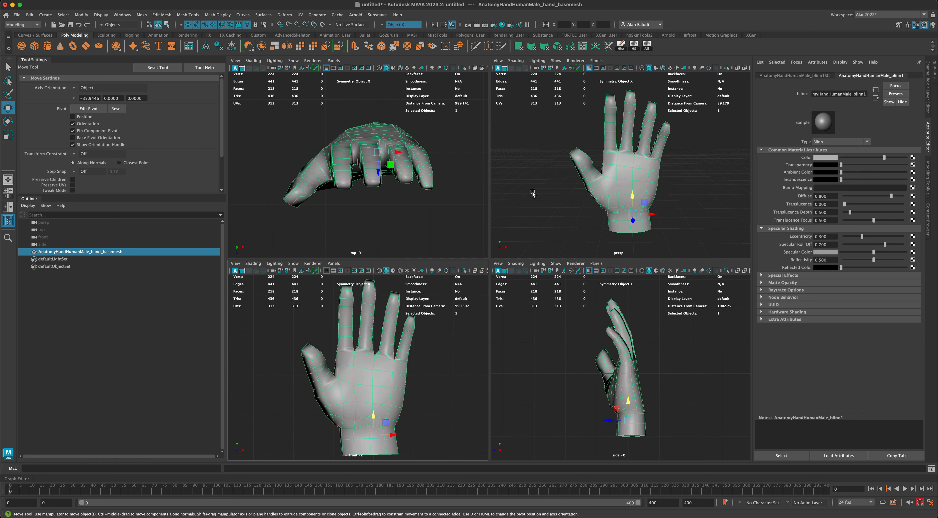
Return to the full perspective view, toggle wireframe on shaded, and reselect the hand mesh
key(space)
key(f)
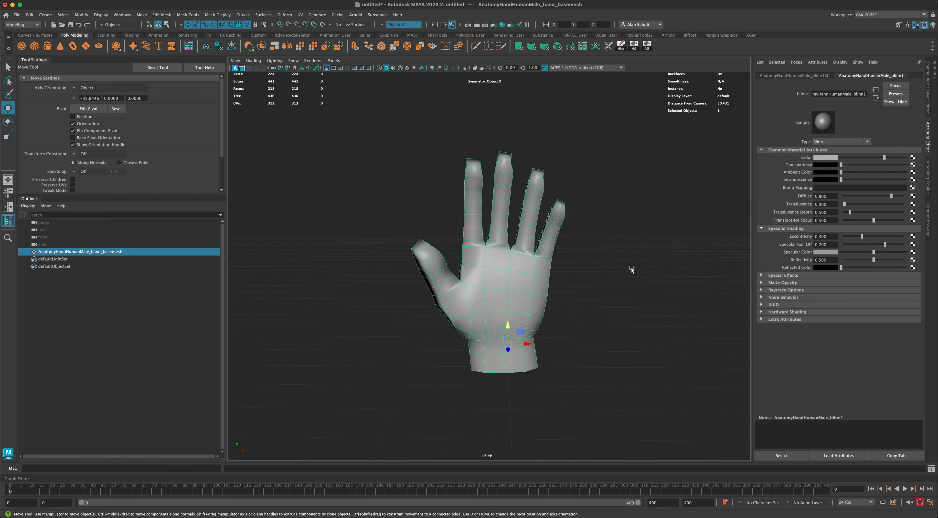
click(650, 294)
alt+drag(650, 294, 512, 177)
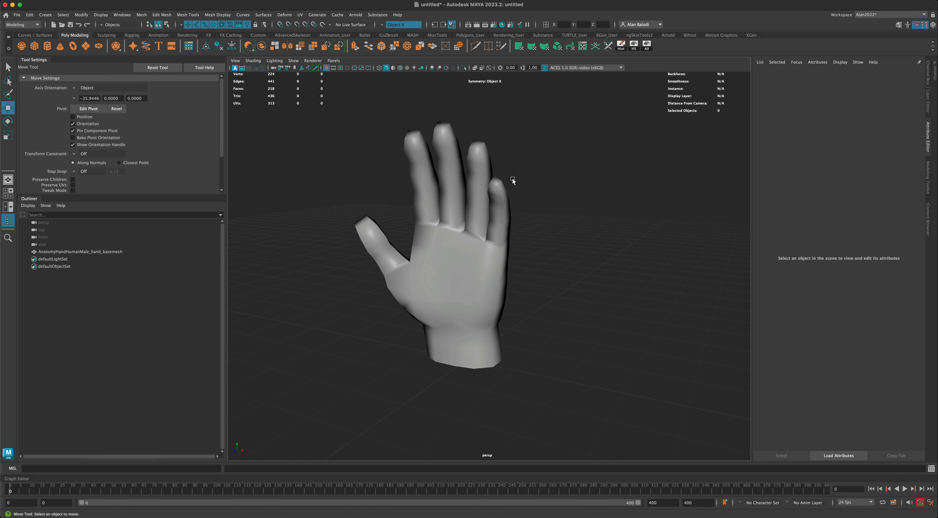
click(401, 70)
mouse_move(654, 223)
alt+mouse_down()
mouse_move(682, 221)
mouse_move(639, 237)
mouse_move(605, 235)
alt+mouse_up()
click(8, 67)
mouse_move(276, 167)
alt+mouse_down()
mouse_move(308, 165)
mouse_move(291, 166)
alt+mouse_up()
click(465, 269)
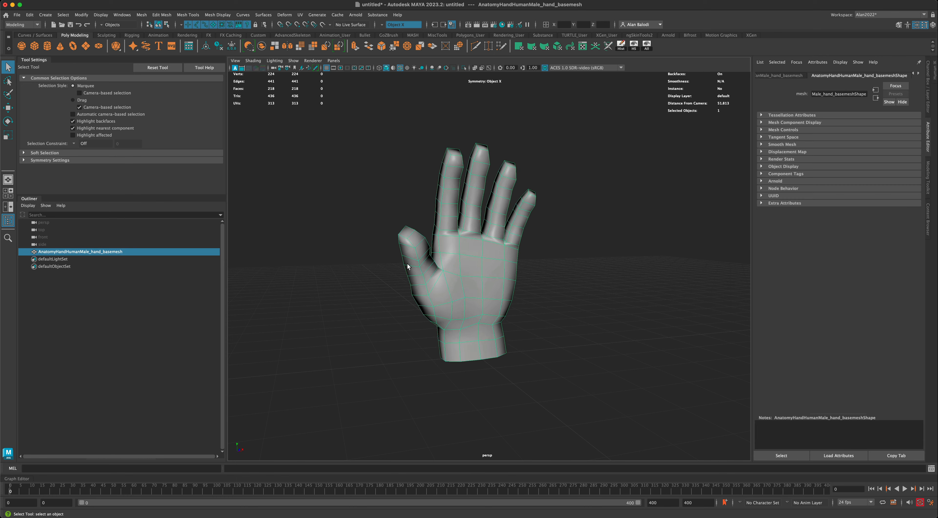
Preview the hand mesh smoothed, return it to the unsmoothed display, and inspect its shape from several angles
alt+drag(408, 264, 382, 264)
key(3)
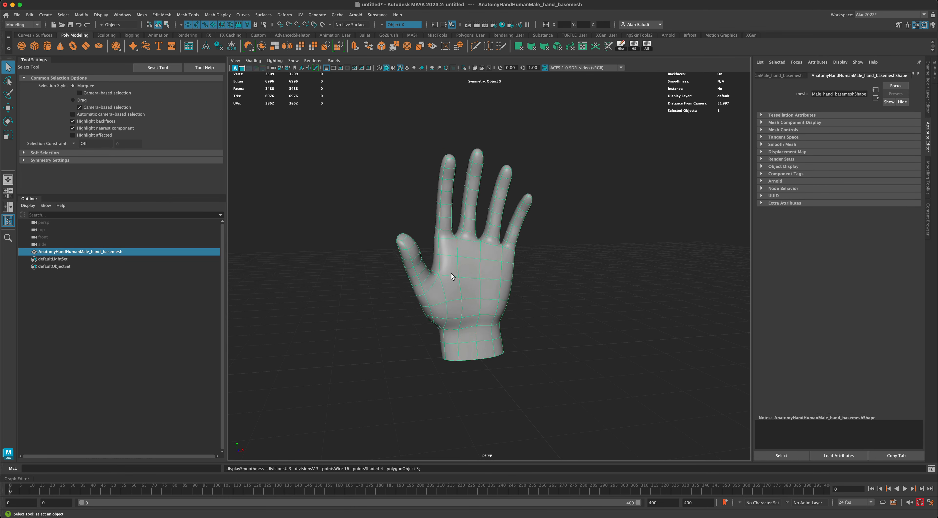
mouse_move(565, 280)
alt+mouse_down()
mouse_move(635, 277)
mouse_move(521, 278)
mouse_move(580, 278)
alt+mouse_up()
alt+drag(499, 266, 495, 268)
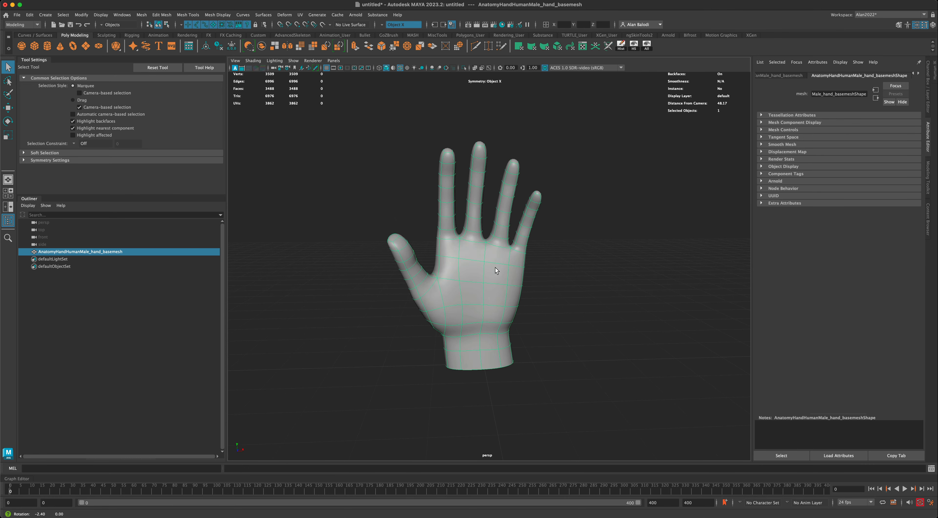
key(1)
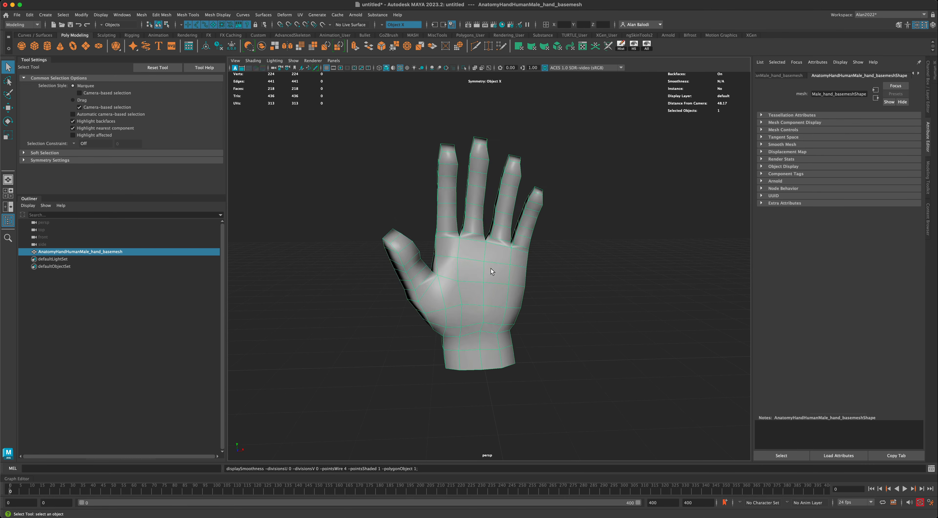
alt+drag(431, 208, 605, 223)
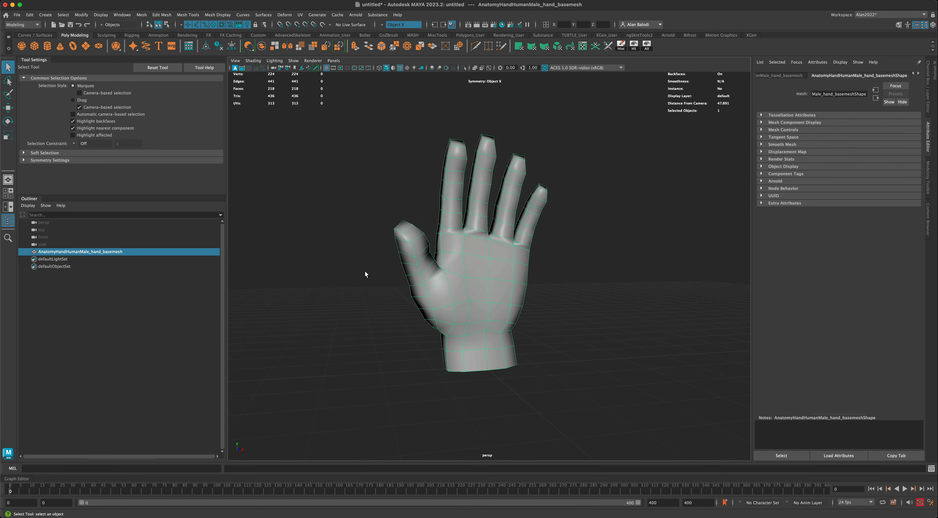
alt+drag(365, 274, 587, 291)
Switch to the full front view and frame the hand mesh
key(space)
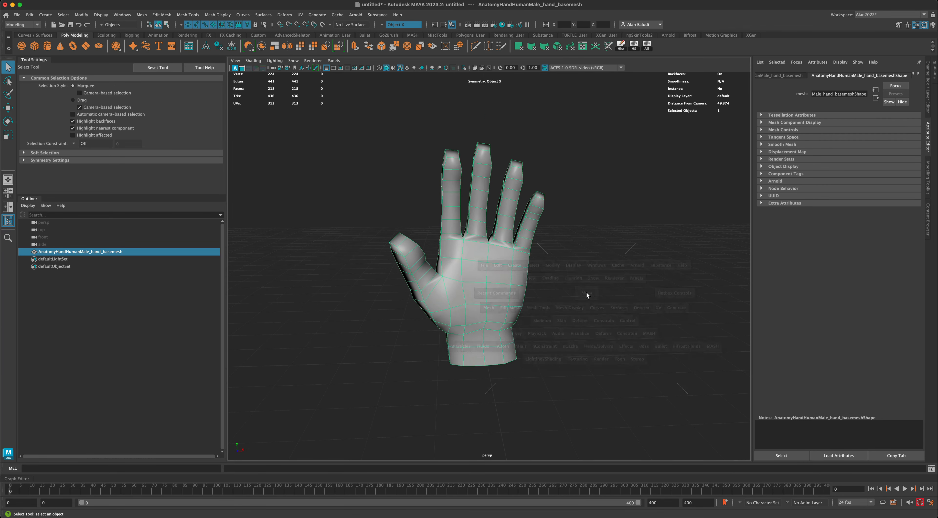
key(space)
key(f)
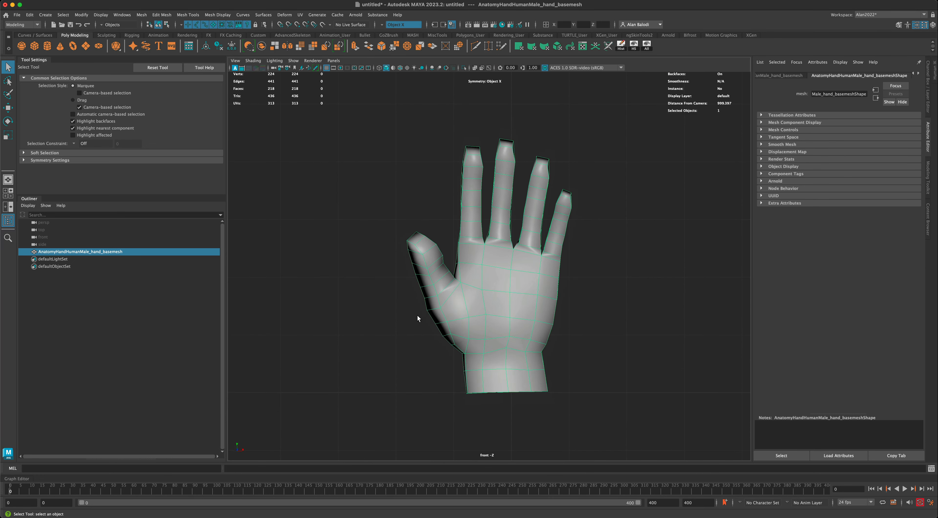
scroll(417, 318, up, 2)
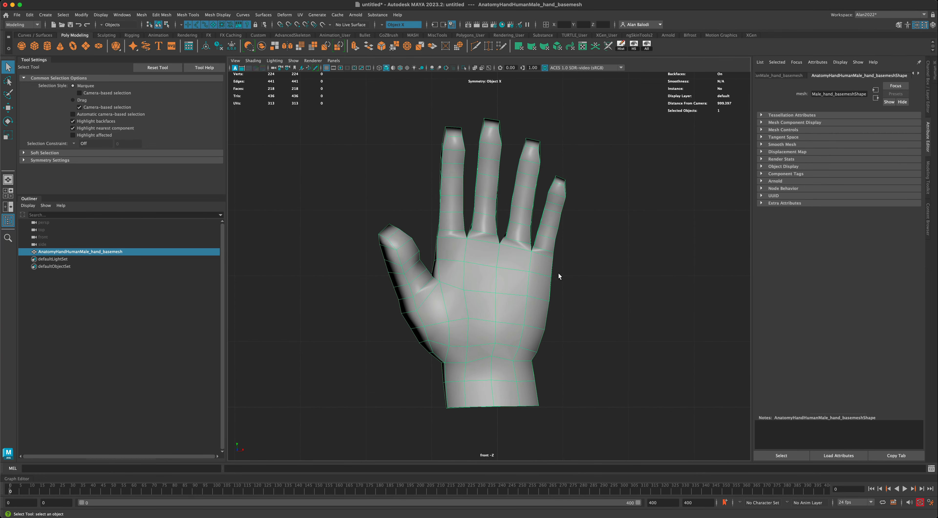
click(569, 238)
click(523, 288)
drag(535, 300, 534, 301)
click(578, 266)
click(458, 215)
click(408, 182)
click(449, 206)
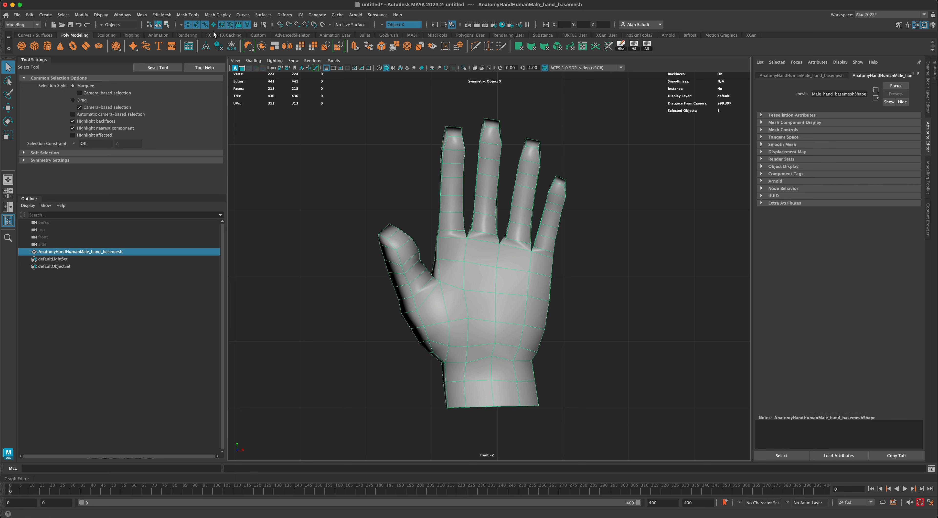
Deselect the hand mesh in the front view
click(364, 195)
drag(402, 155, 468, 198)
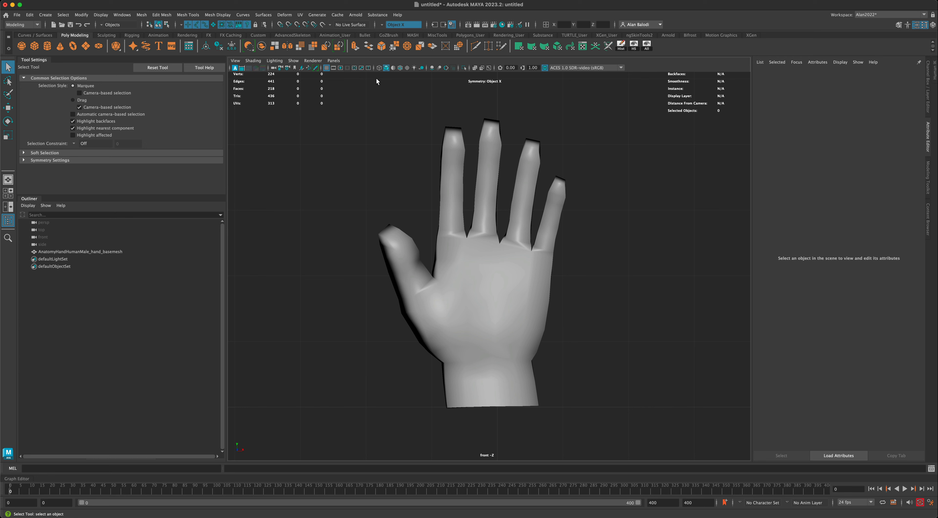
Display wireframe on shaded for the hand mesh and switch the feature set from Modeling to Rigging
click(401, 68)
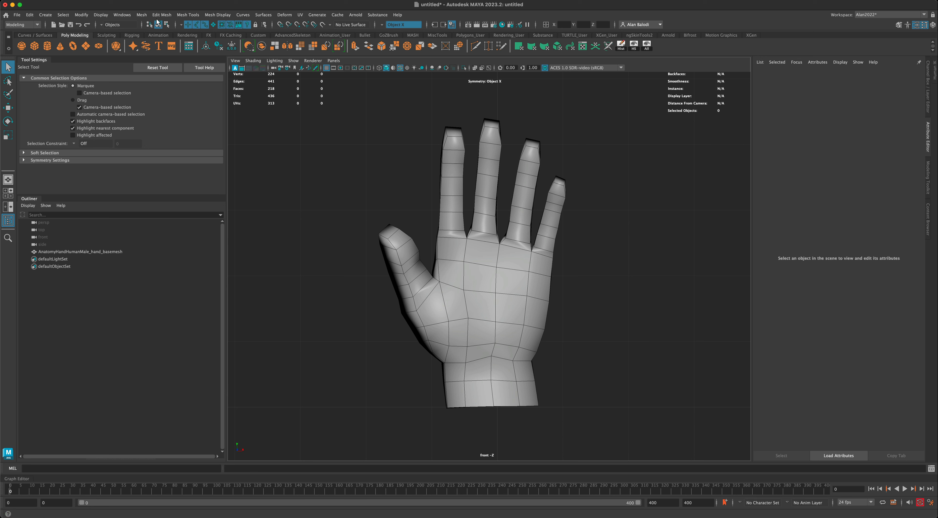
click(27, 23)
click(20, 41)
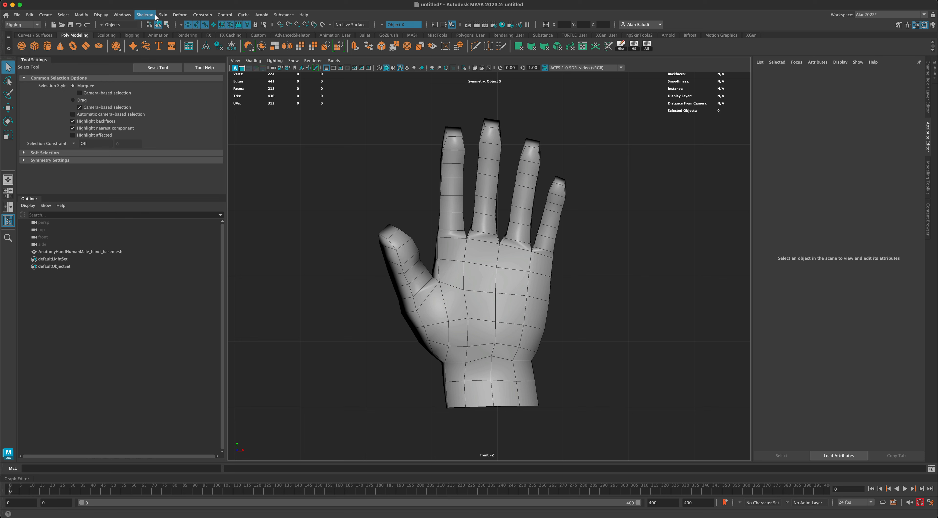
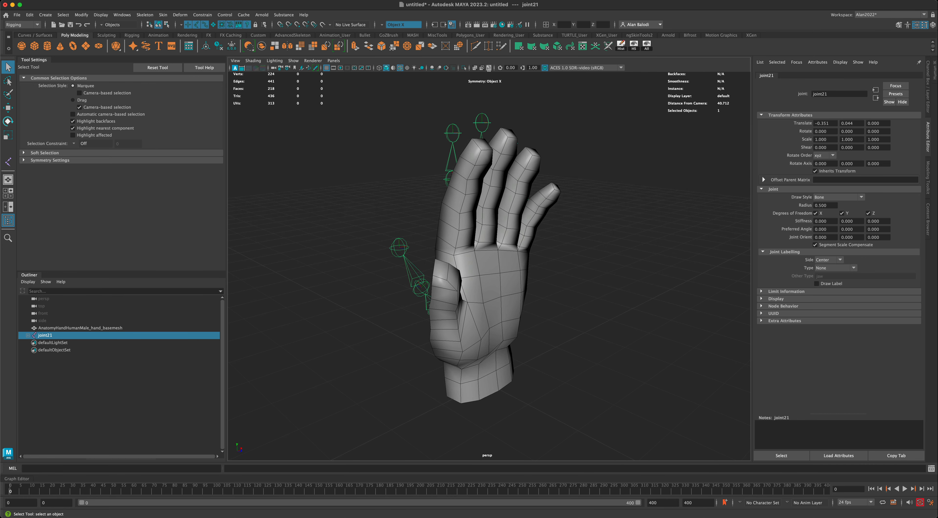
Display the joints through the hand mesh and set the Move tool's axis orientation to World for the thumb's base joint
click(489, 69)
alt+drag(518, 133, 624, 259)
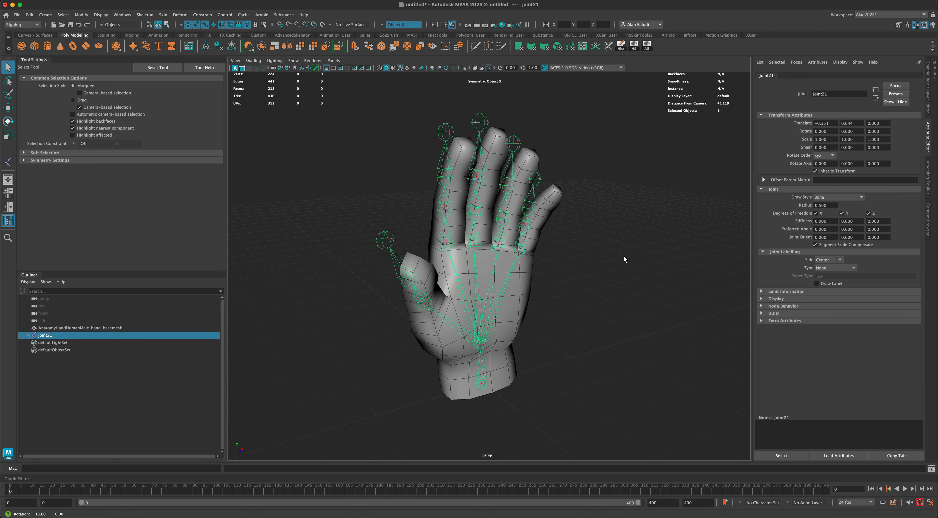
click(427, 305)
click(7, 110)
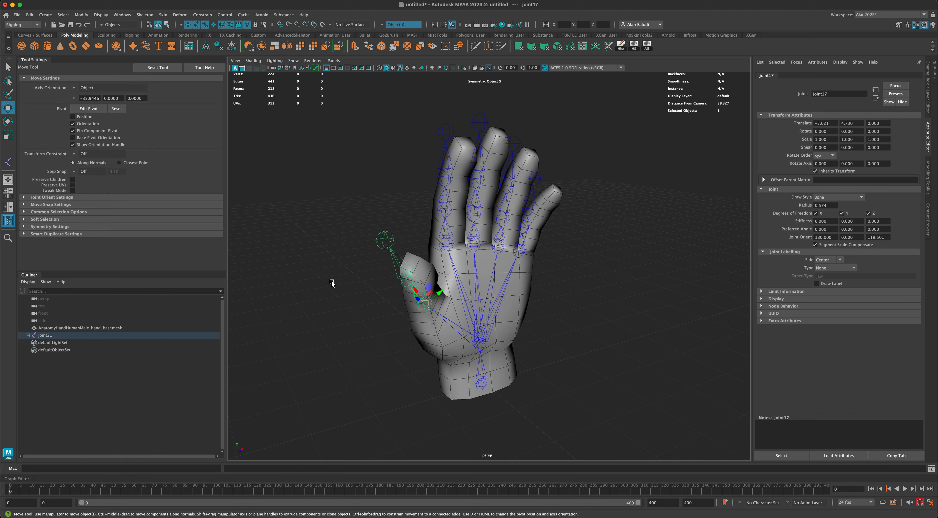
alt+drag(329, 279, 344, 295)
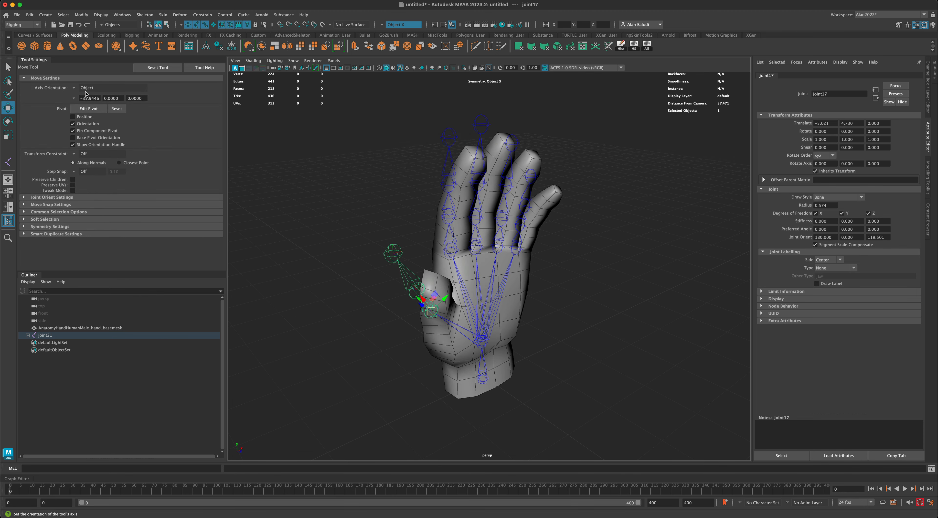
mouse_move(310, 256)
alt+mouse_down()
mouse_move(321, 258)
mouse_move(308, 256)
mouse_move(324, 244)
mouse_move(295, 247)
mouse_move(323, 250)
alt+mouse_up()
click(74, 89)
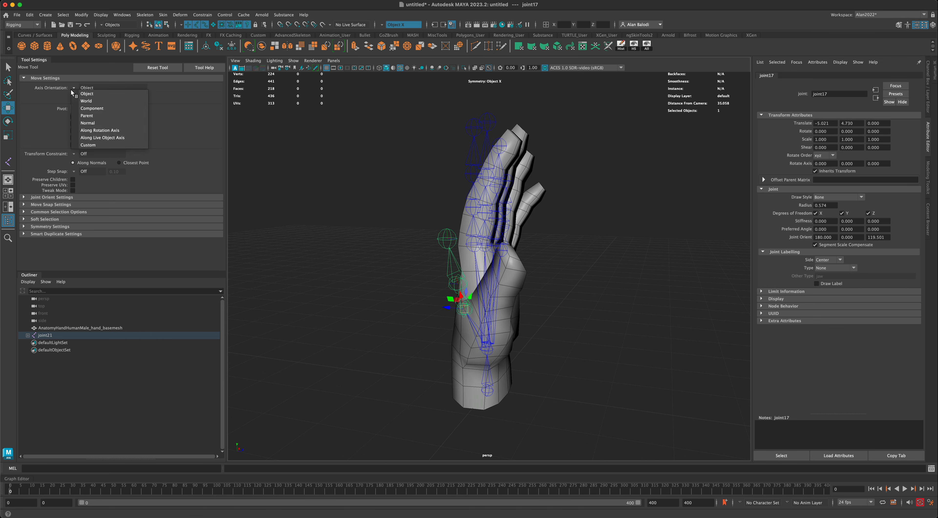
click(87, 101)
Move the thumb's base joint into the thumb of the mesh, to about -5.09, 4.55, 2.43
alt+drag(295, 297, 285, 300)
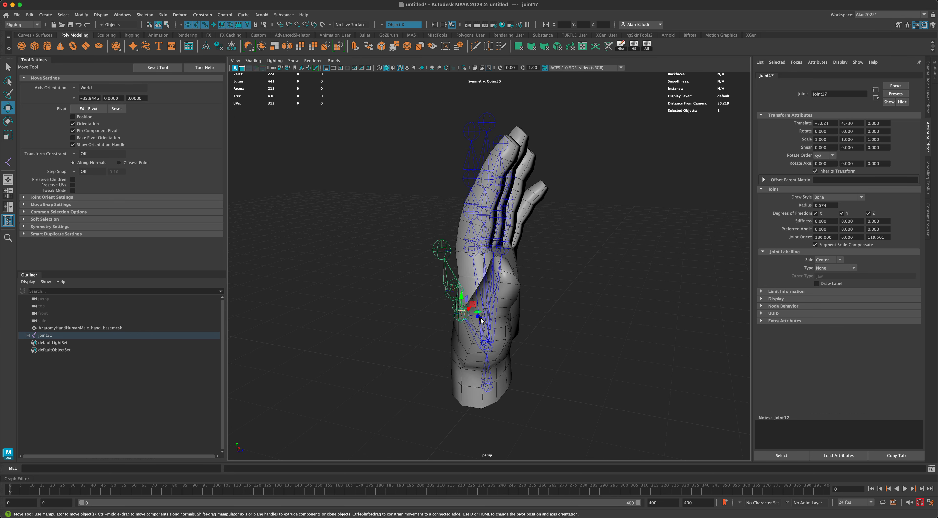
drag(479, 318, 487, 321)
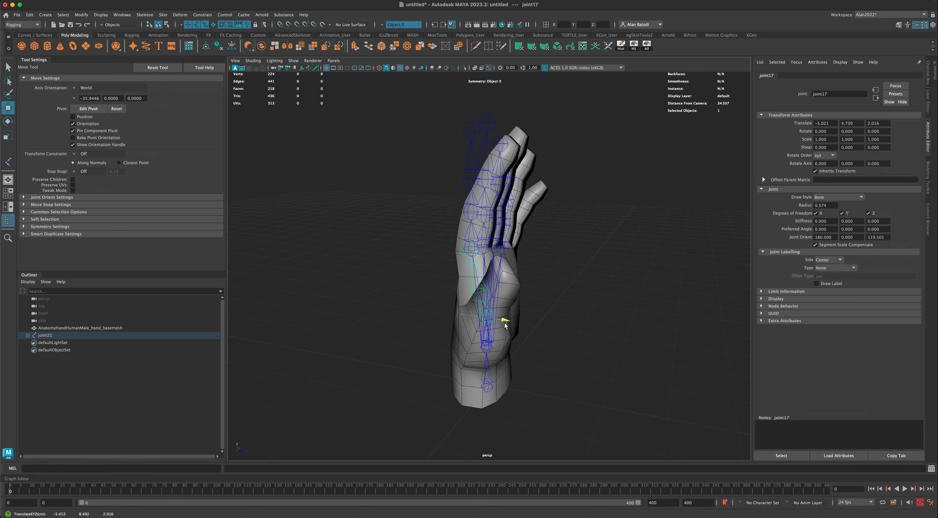
alt+drag(559, 348, 239, 299)
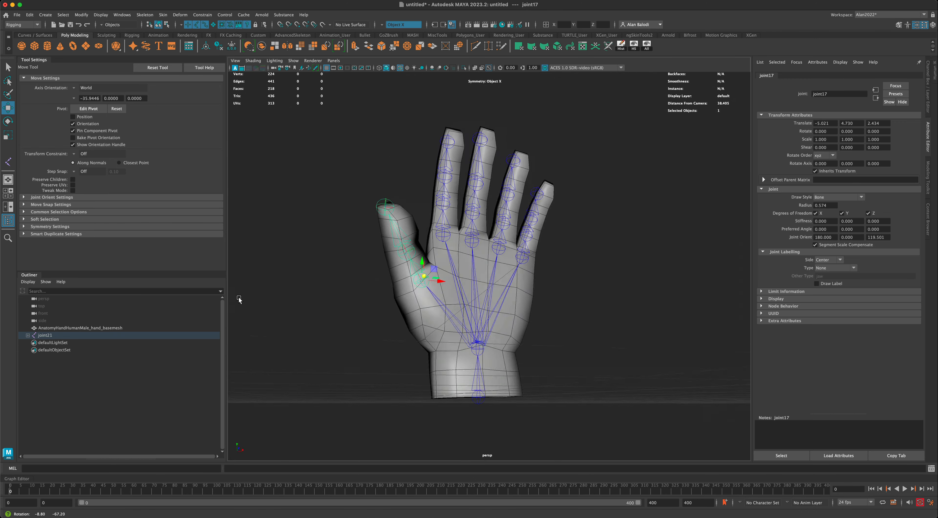
alt+drag(322, 334, 408, 295)
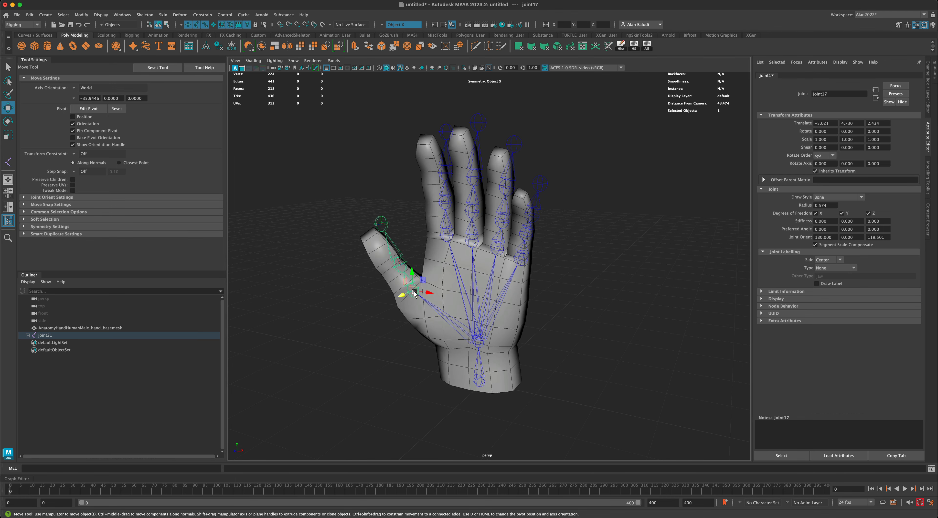
alt+drag(371, 325, 459, 328)
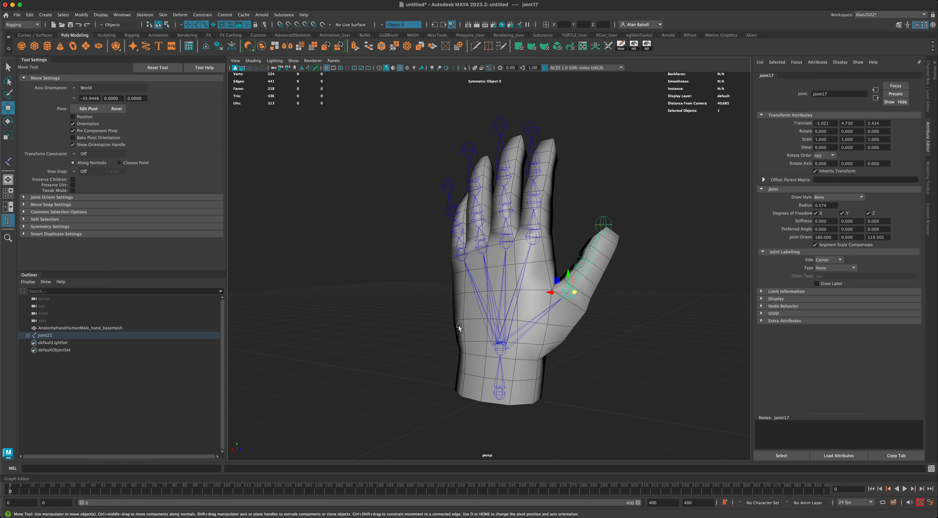
drag(556, 283, 557, 285)
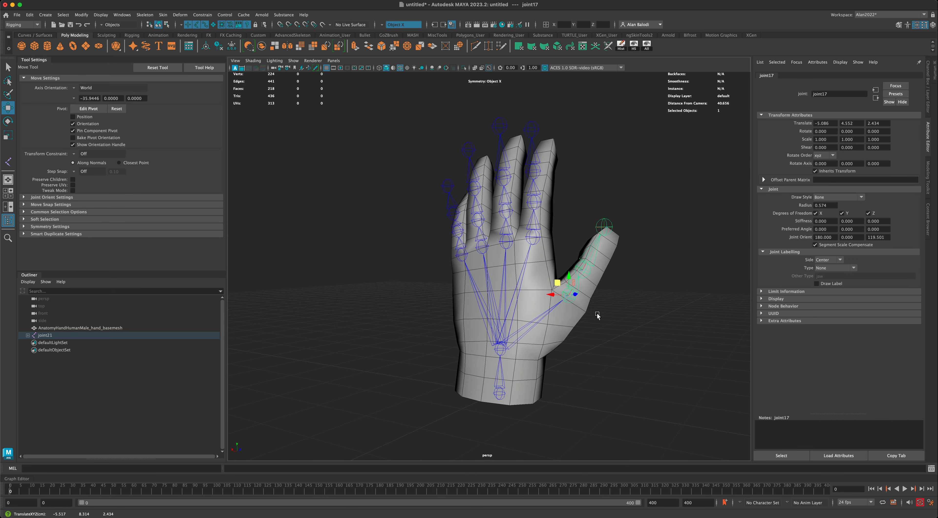
Rotate the thumb's base joint to about 5, 21.5, 2.7 so its chain follows the thumb of the mesh
alt+drag(598, 315, 560, 286)
alt+right_drag(562, 320, 567, 314)
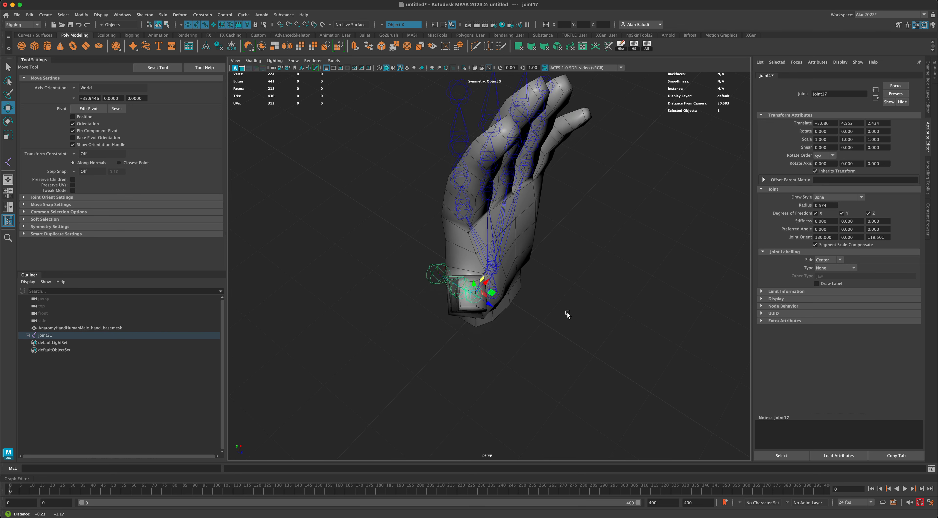
alt+drag(567, 314, 563, 310)
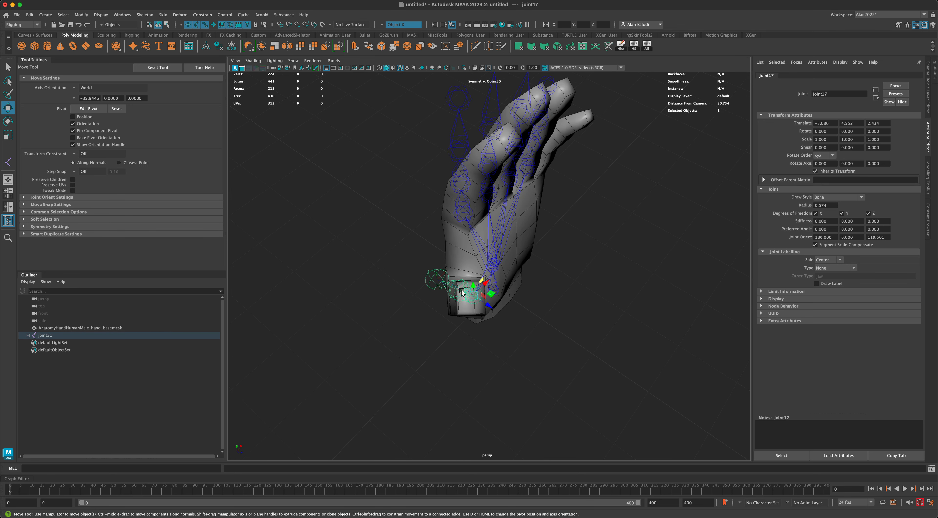
click(8, 123)
drag(473, 300, 474, 301)
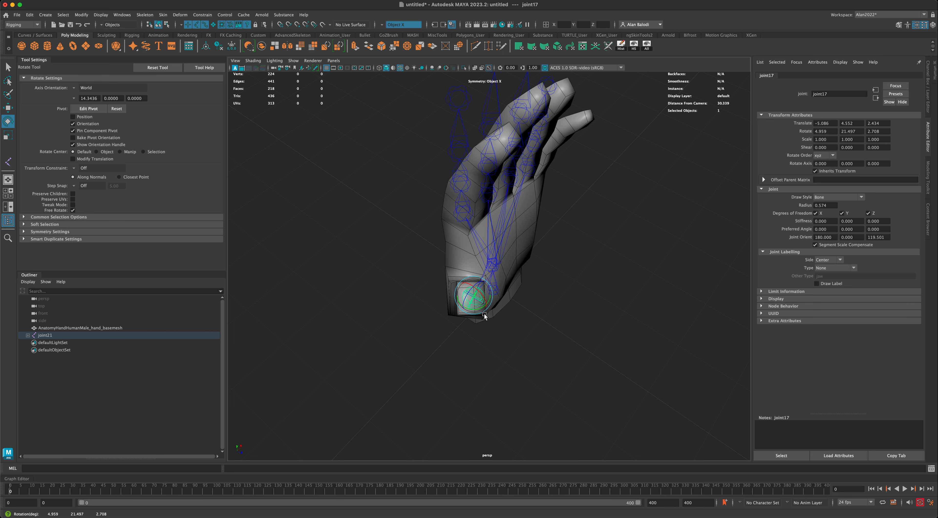
alt+drag(475, 338, 390, 341)
alt+right_drag(389, 341, 380, 351)
alt+drag(380, 350, 389, 291)
Move the index finger's base joint along the world Z axis to about 0.16
click(475, 283)
click(8, 107)
alt+drag(325, 233, 503, 318)
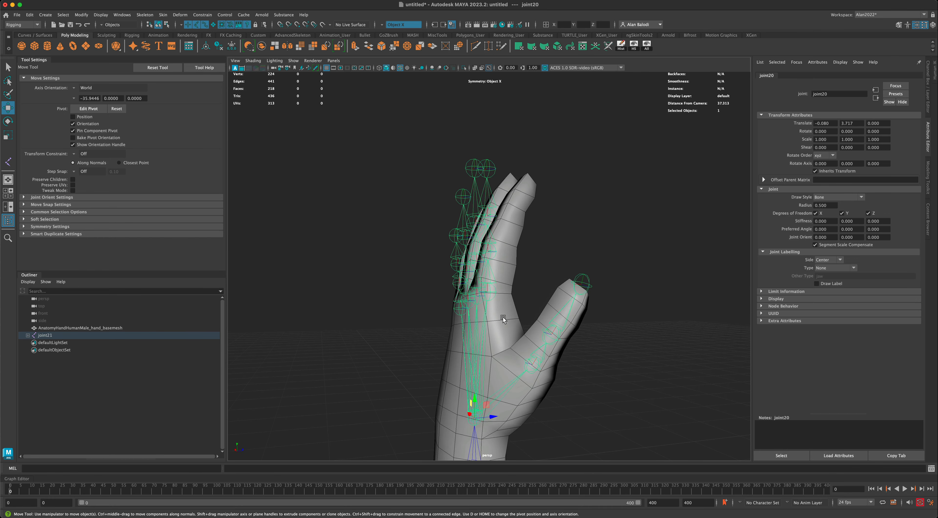
alt+drag(553, 273, 494, 295)
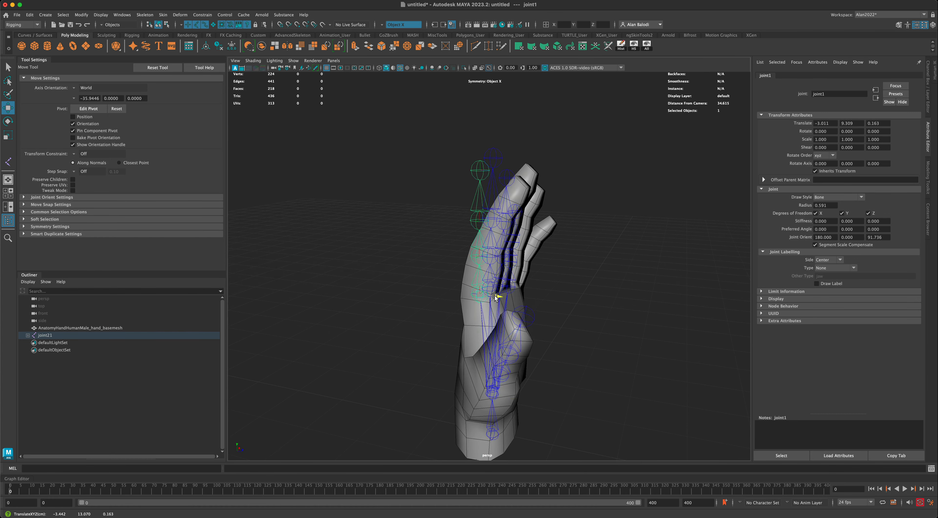
alt+drag(407, 302, 383, 311)
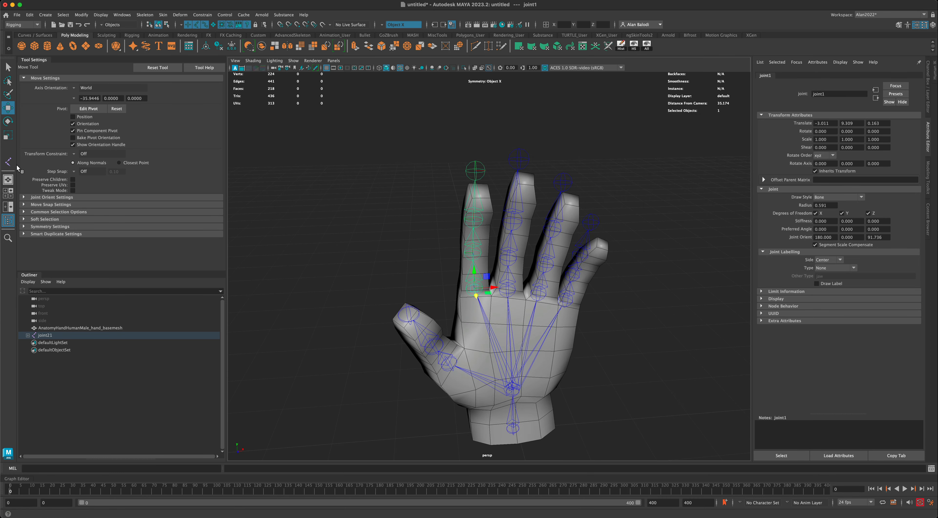
Rotate the index finger's base joint to about -0.6, 19.5, -0.1 to align its chain with the finger
click(8, 121)
alt+drag(397, 241, 403, 243)
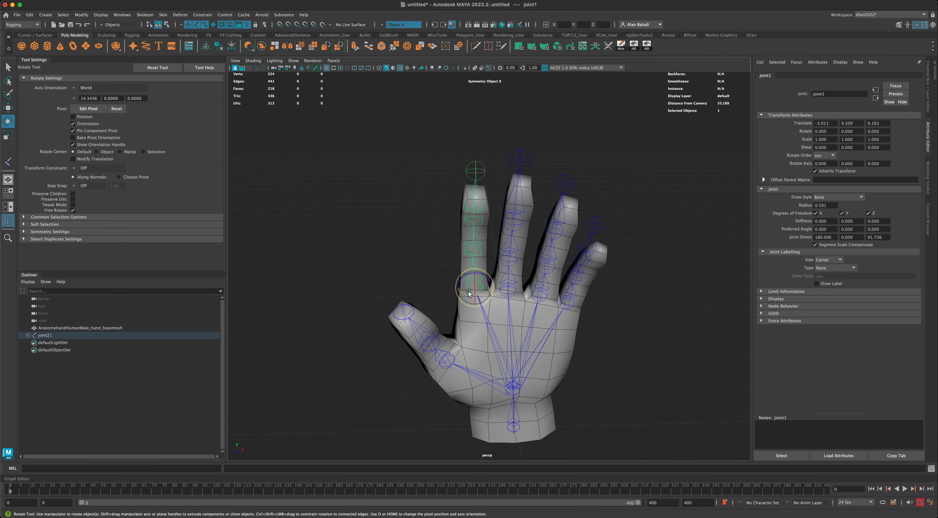
alt+drag(356, 262, 355, 275)
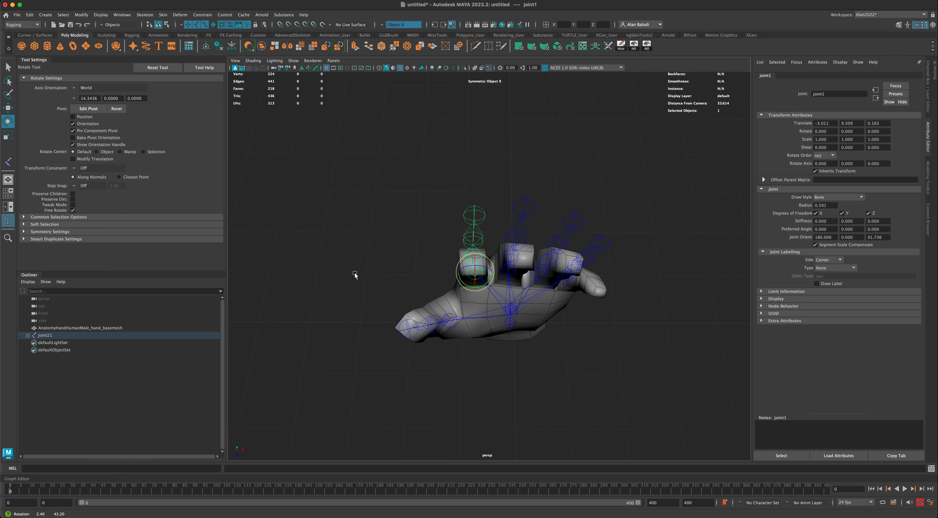
drag(474, 276, 473, 296)
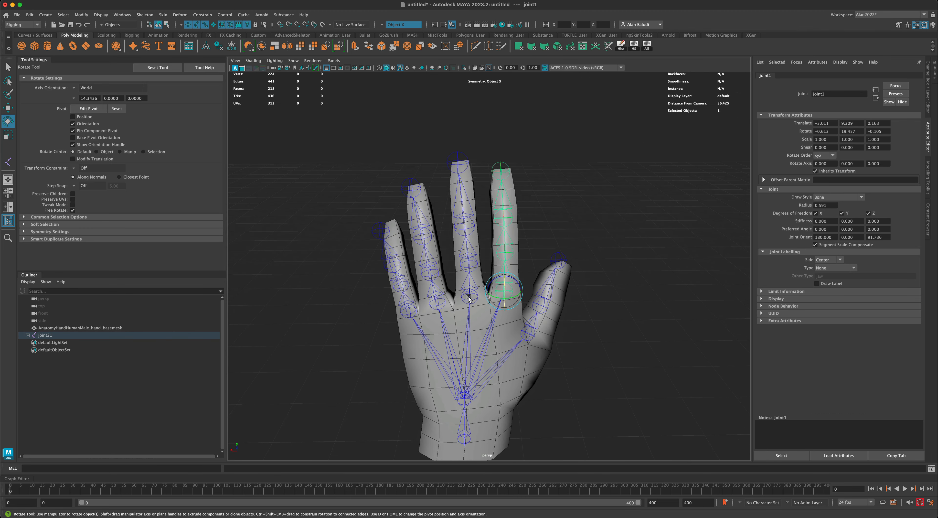
Select the middle finger's base joint and move it along the world Z axis to about 0.55
click(469, 298)
click(468, 299)
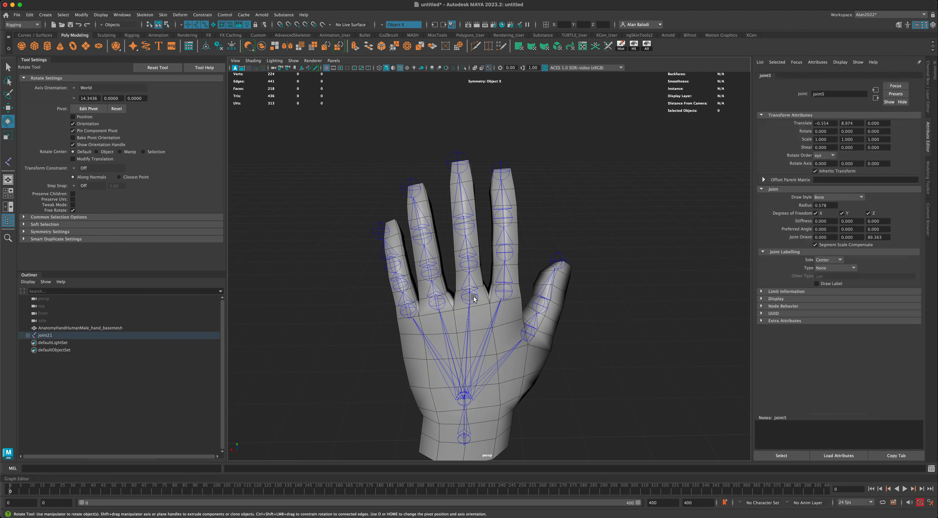
alt+drag(576, 247, 492, 260)
click(7, 107)
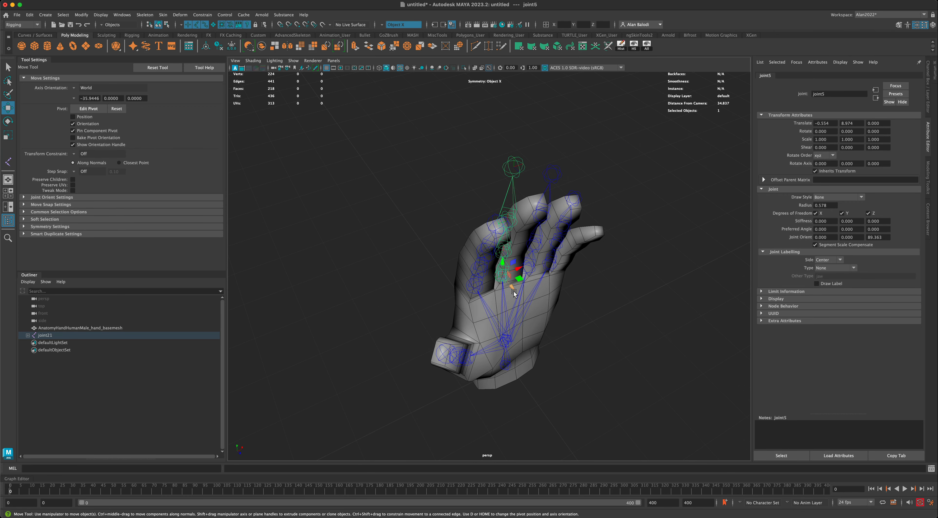
drag(515, 294, 335, 268)
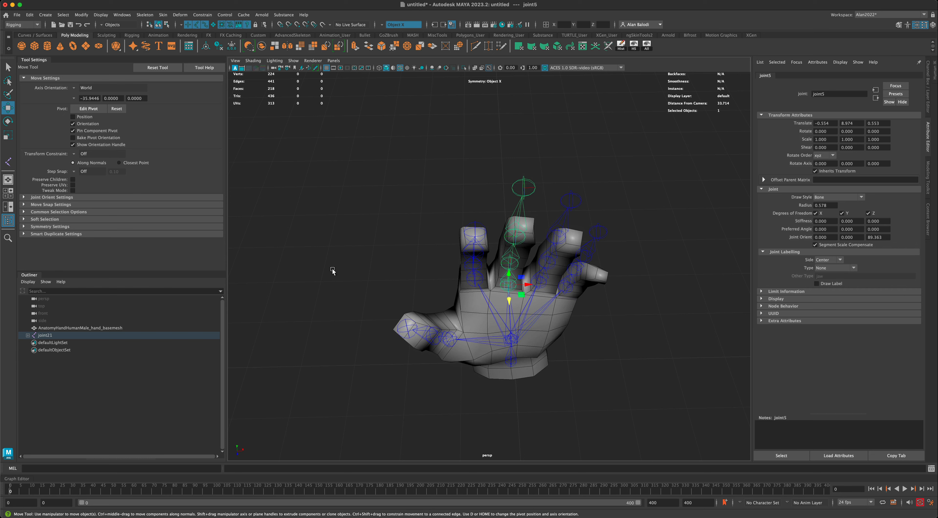
Rotate the middle finger's base joint to about 0.2, -18.8, 0 and move it along Z to about -0.27
click(8, 122)
alt+drag(400, 200, 424, 213)
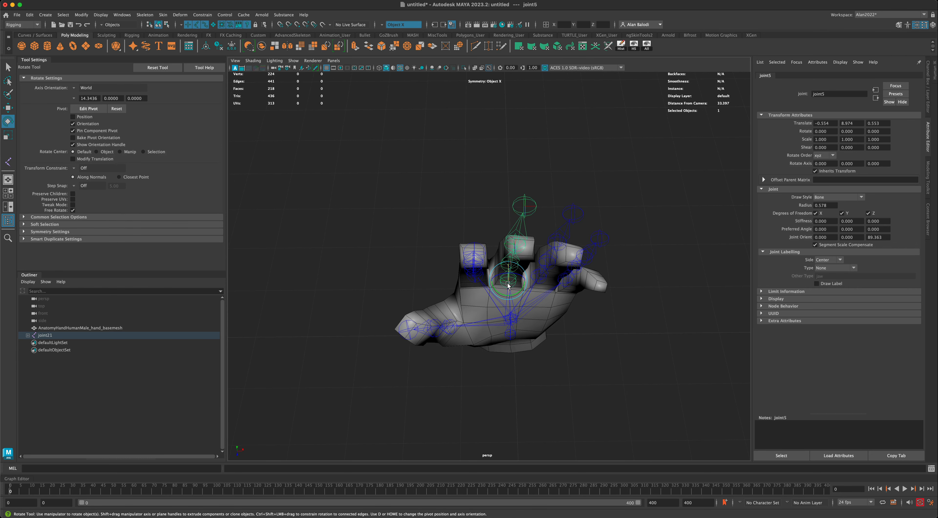
drag(508, 285, 509, 288)
alt+drag(455, 237, 454, 259)
drag(510, 285, 508, 287)
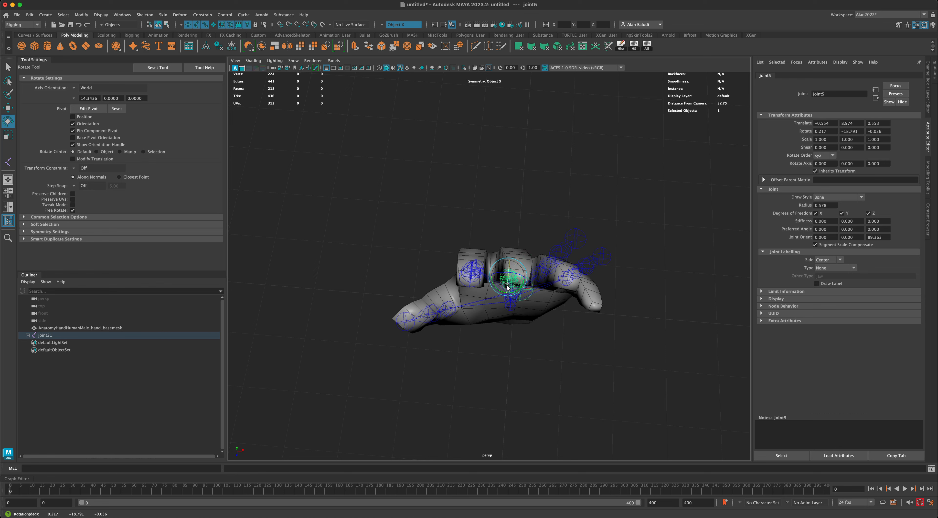
click(9, 108)
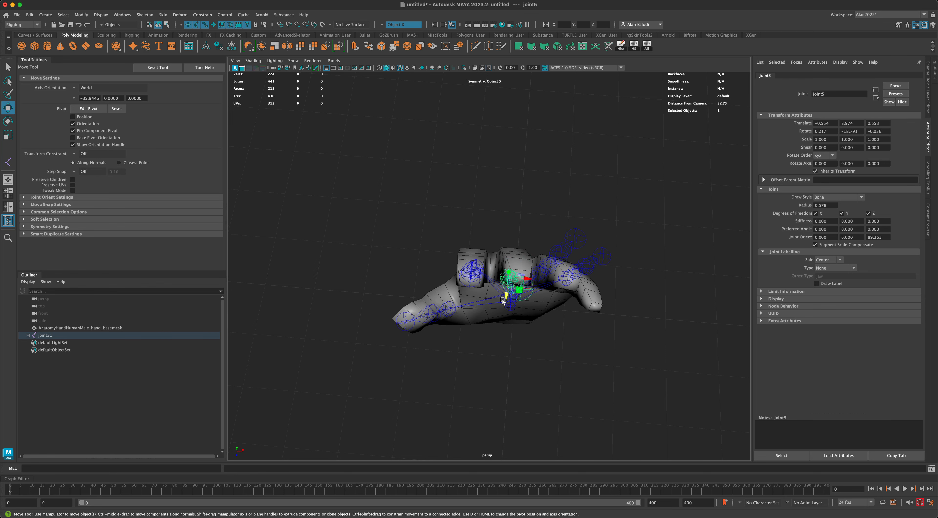
drag(507, 295, 449, 315)
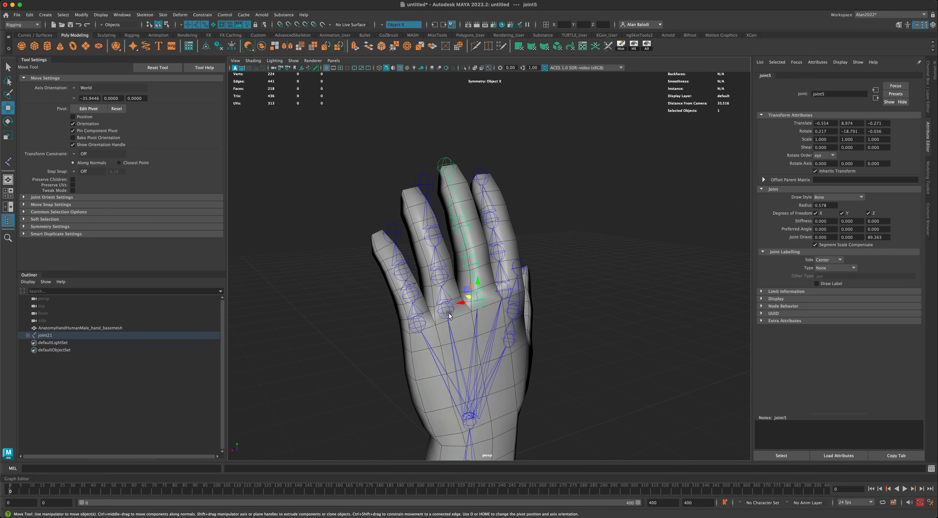
Rotate the ring finger's base joint to about 3.7, -19.2, -0.6 so its chain follows the finger
click(366, 309)
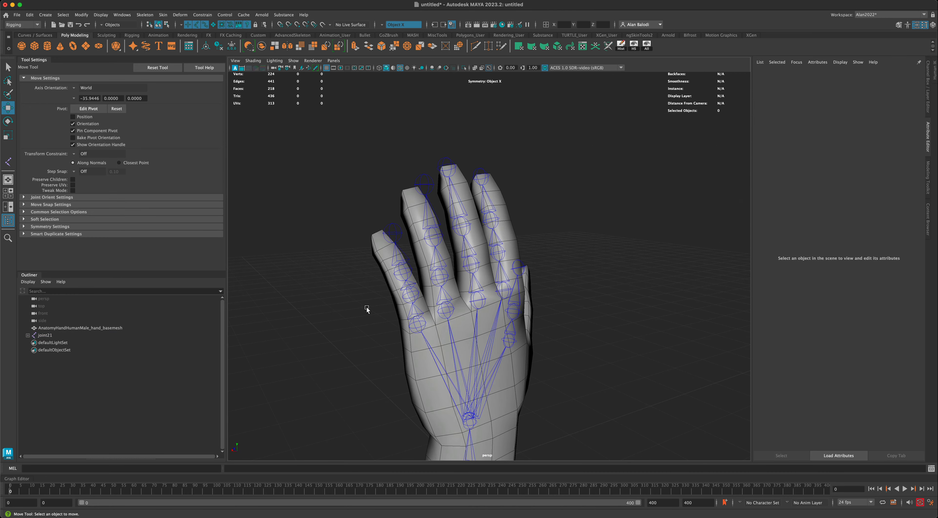
click(443, 313)
alt+drag(360, 321, 440, 174)
key(e)
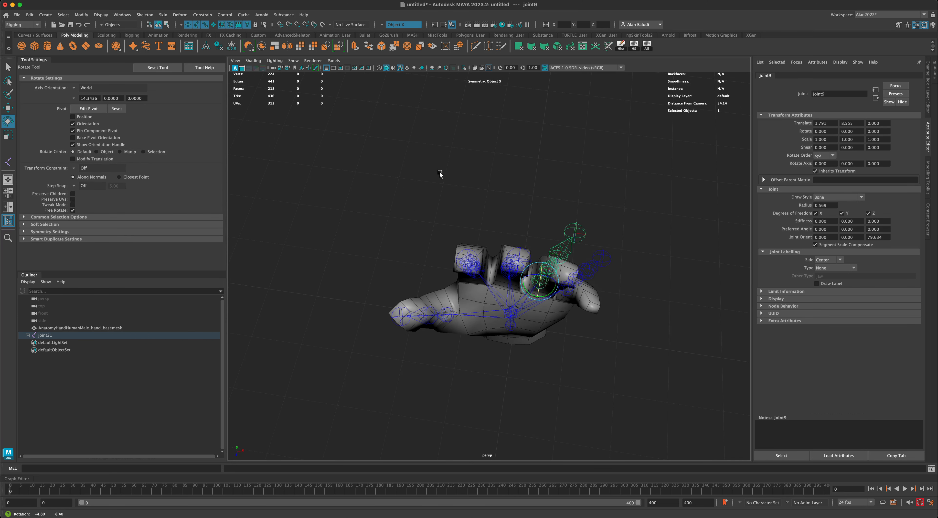
mouse_move(541, 281)
mouse_down()
mouse_move(556, 217)
mouse_move(543, 216)
mouse_move(540, 202)
mouse_move(544, 279)
mouse_up()
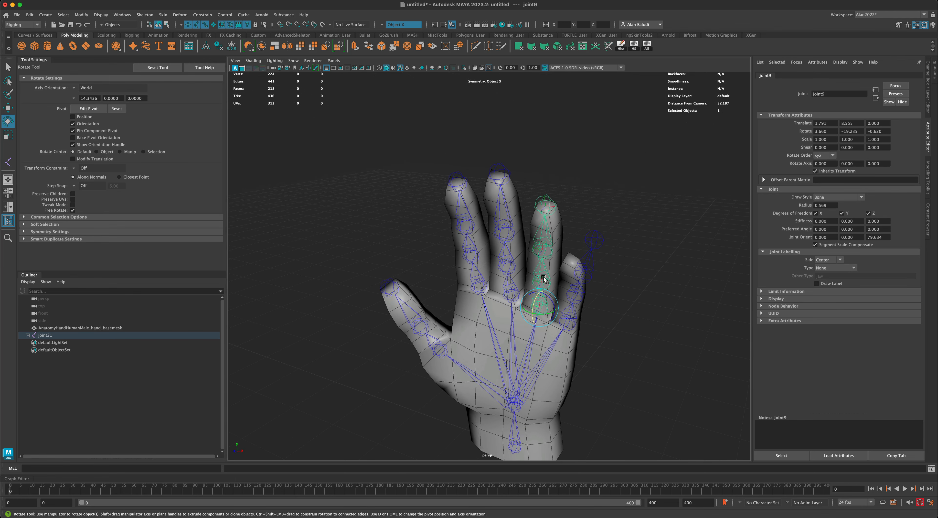
Rotate the little finger's base joint to about 6.2, -27.9, -1.4 so its chain follows the finger
click(565, 325)
alt+drag(595, 327, 616, 338)
mouse_move(565, 314)
mouse_down()
mouse_move(626, 330)
mouse_move(566, 308)
mouse_up()
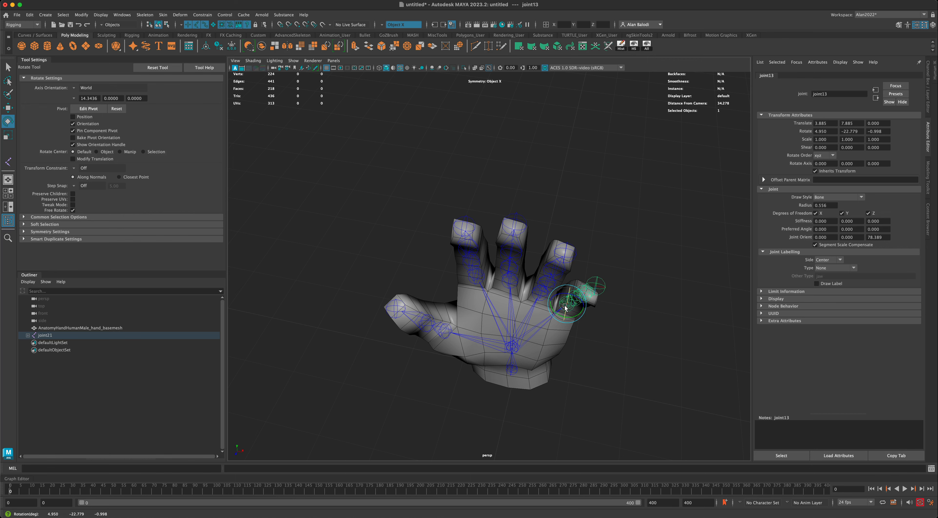
mouse_move(628, 309)
alt+mouse_down()
mouse_move(611, 302)
mouse_move(611, 310)
alt+mouse_up()
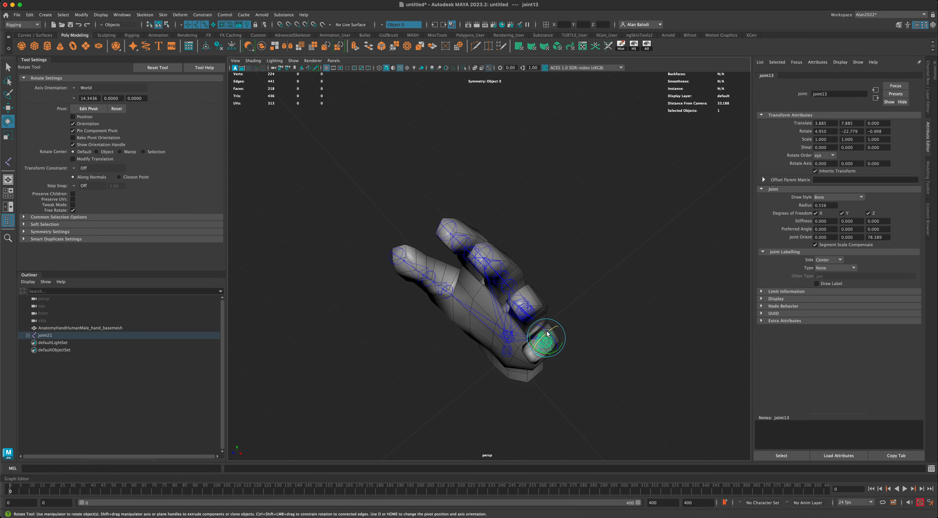
drag(546, 334, 637, 339)
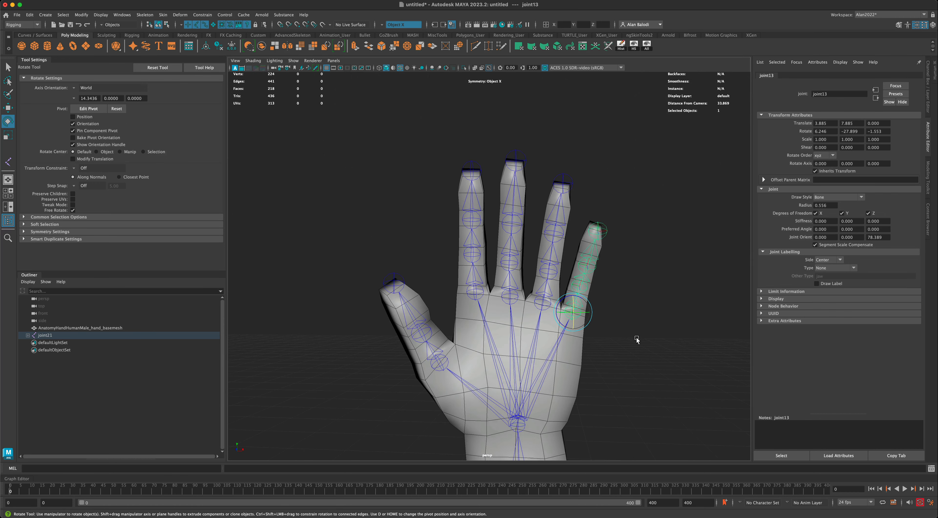
Try a free rotation of the thumb's base joint and undo it
alt+drag(625, 376, 573, 314)
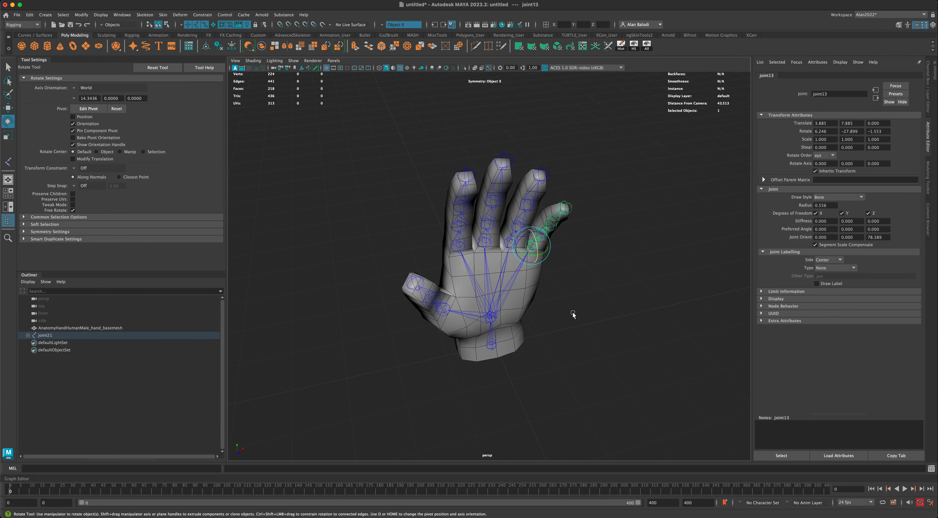
click(446, 313)
alt+drag(395, 336, 366, 329)
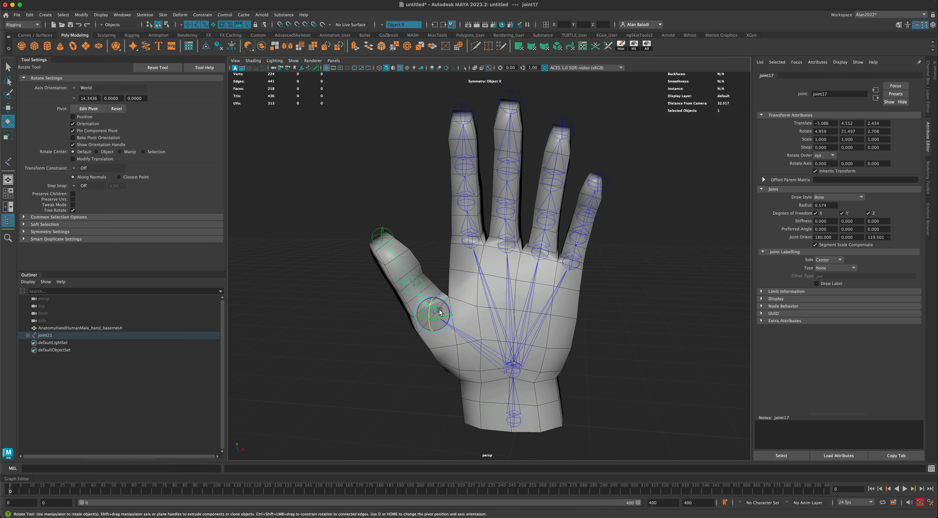
drag(440, 310, 438, 312)
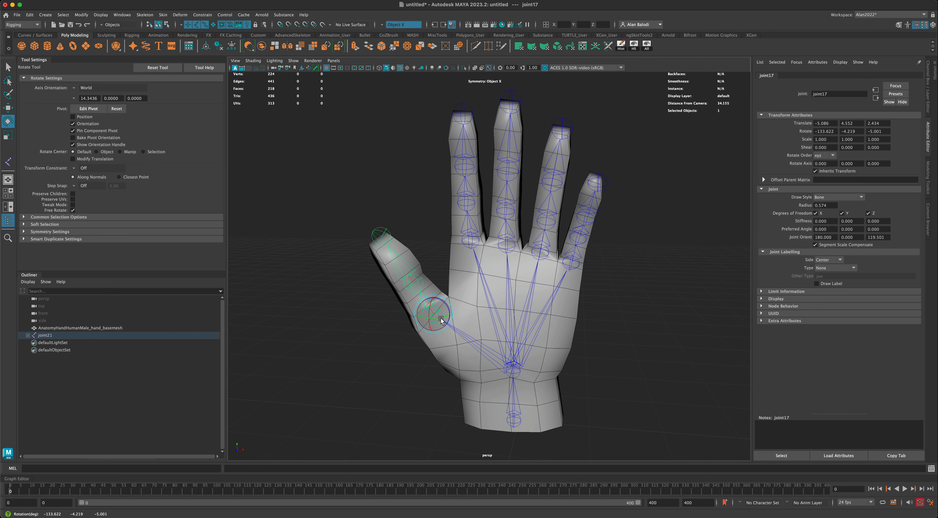
key(ctrl+z)
key(ctrl+z)
Select the thumb's middle joint and set the Rotate tool's axis orientation to Object
alt+drag(356, 336, 408, 318)
click(431, 300)
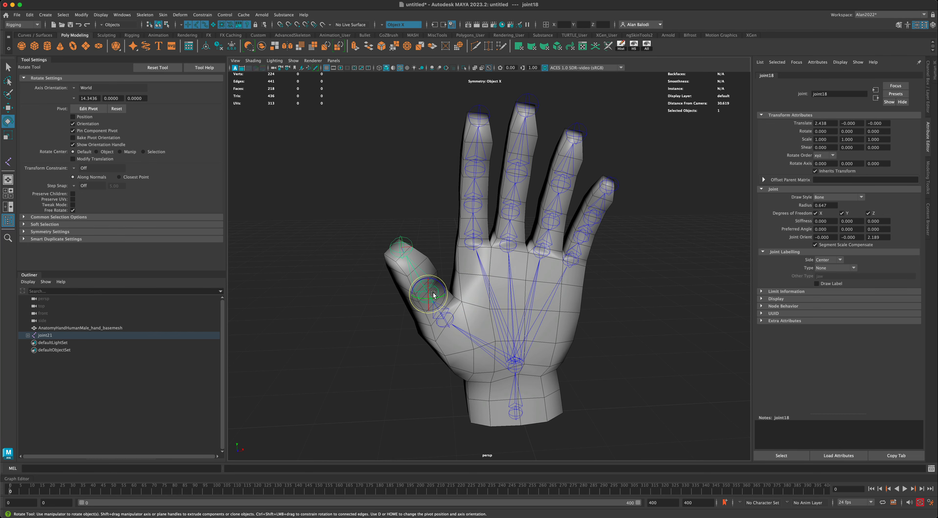
alt+drag(416, 307, 367, 322)
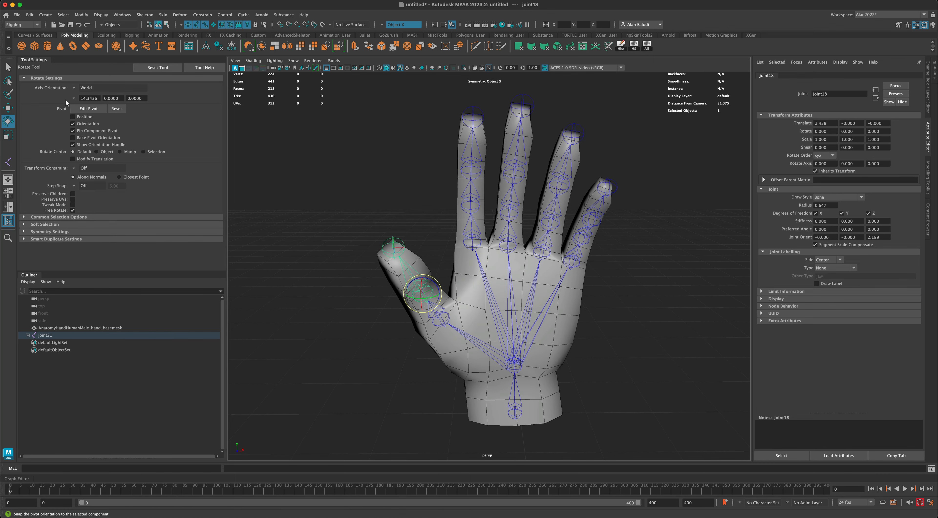
click(75, 89)
click(95, 88)
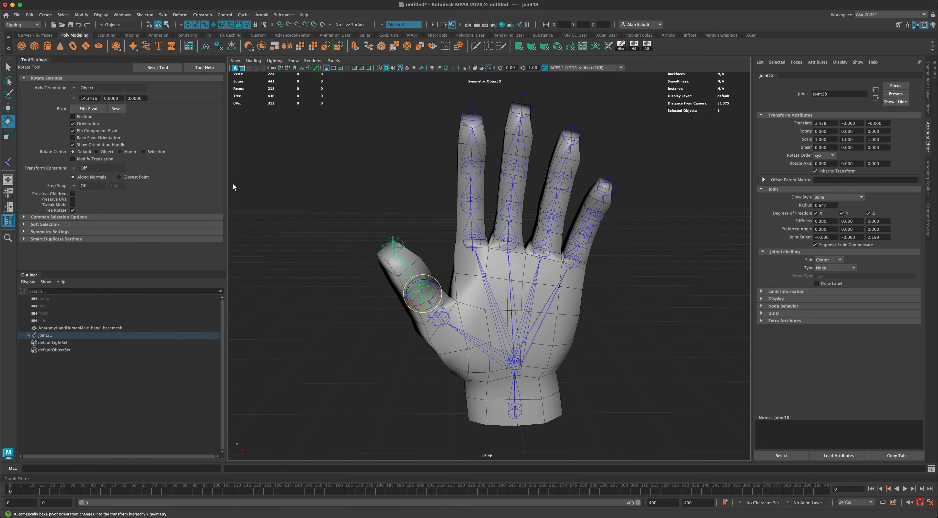
Try rotating the thumb's middle joint around its object axes and undo the rotation
alt+drag(255, 309, 352, 307)
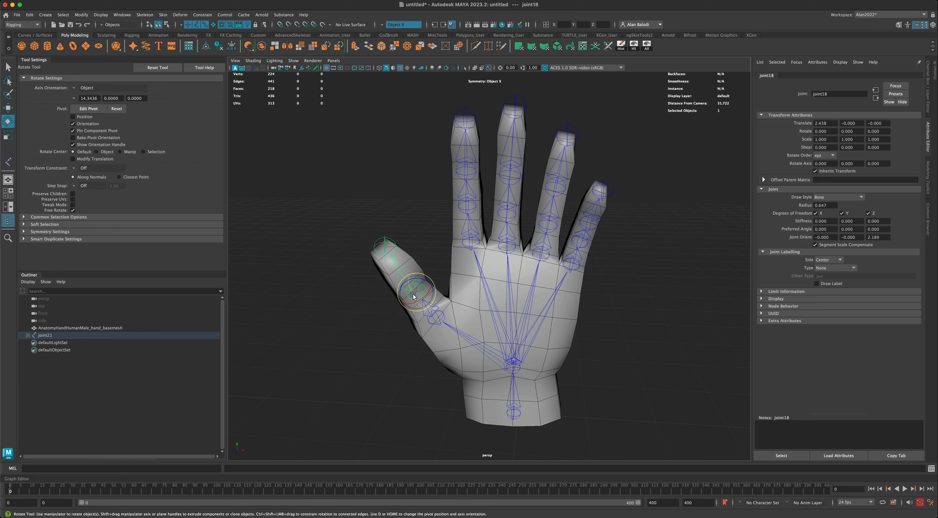
drag(412, 295, 418, 301)
key(super+z)
drag(355, 320, 381, 325)
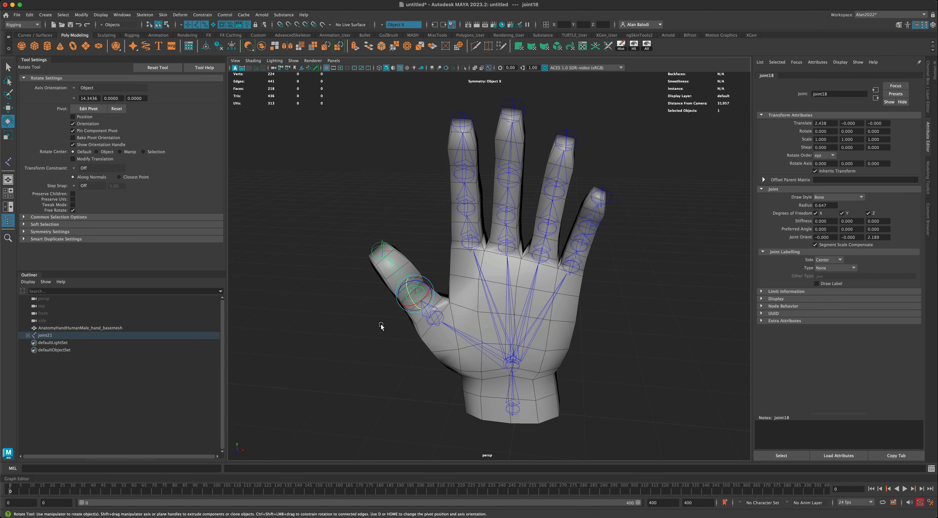
Rotate the thumb's base joint around its X axis to about 36.3, undoing any further test rotation
click(438, 320)
drag(442, 322, 401, 338)
click(414, 298)
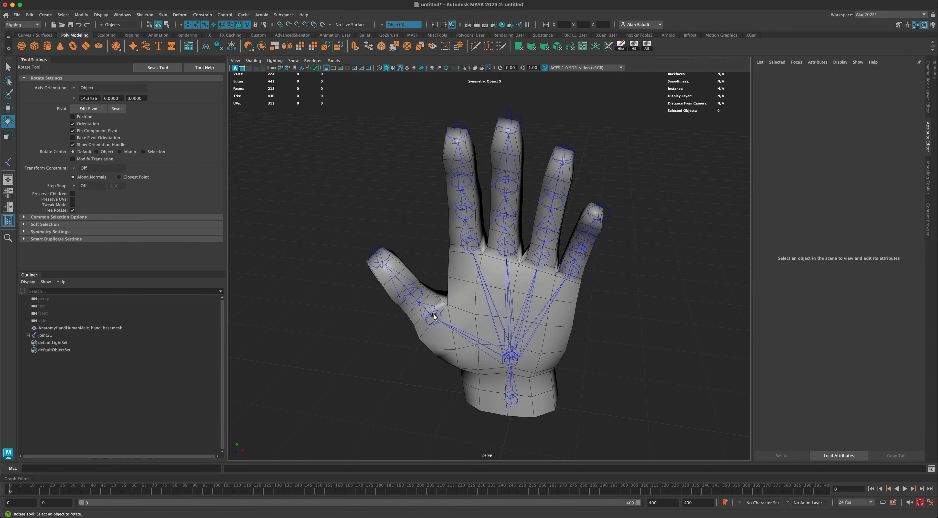
click(433, 318)
drag(431, 314, 436, 318)
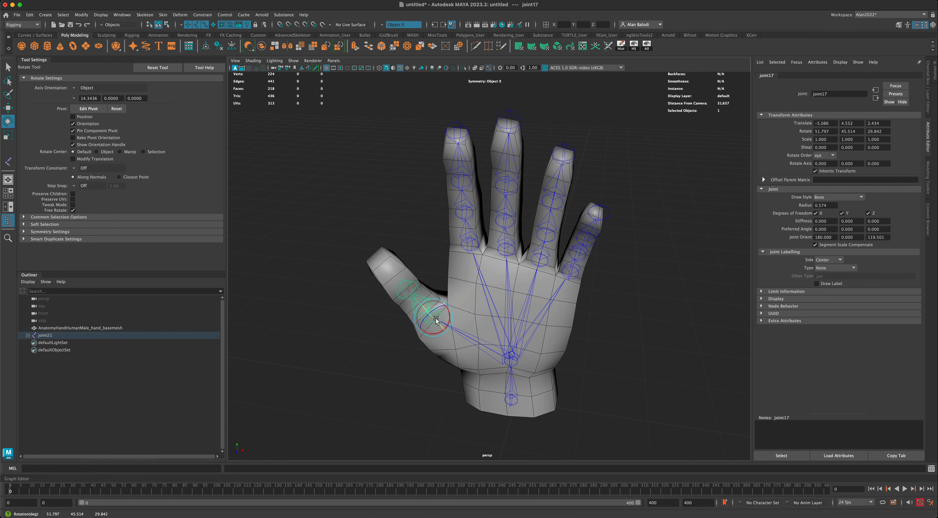
key(z)
alt+drag(360, 322, 372, 316)
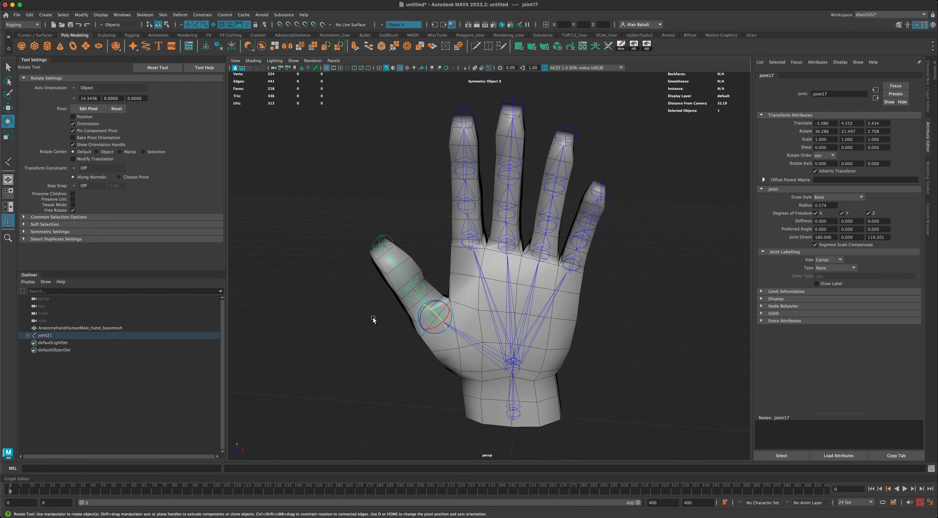
Try bending the thumb's middle joint to about 32.9 around its Y axis and undo the bend
click(417, 291)
drag(417, 290, 422, 295)
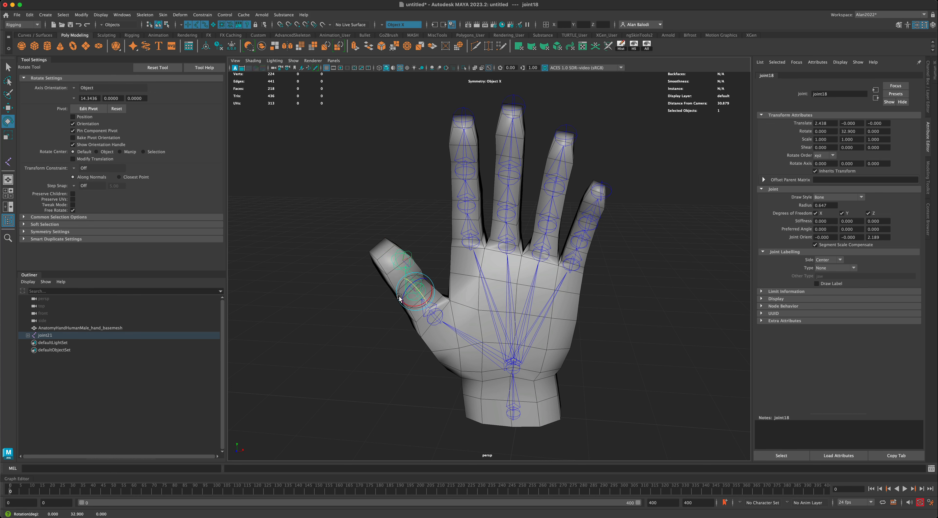
alt+drag(346, 300, 357, 298)
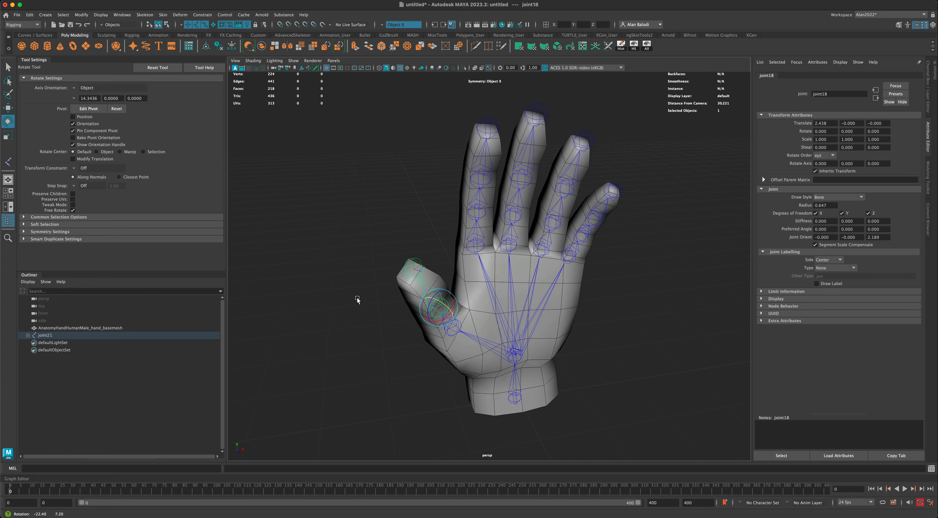
Try rotating the index finger's base joint and the wrist joint, undoing each test rotation
click(476, 245)
alt+drag(429, 248, 470, 251)
key(super+z)
scroll(336, 322, down, 3)
alt+drag(337, 322, 356, 312)
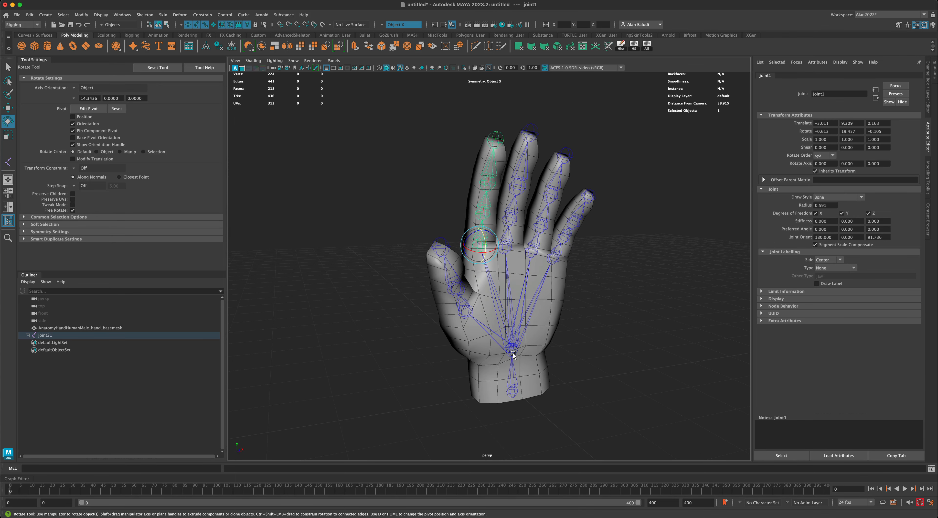
click(513, 353)
drag(514, 352, 517, 353)
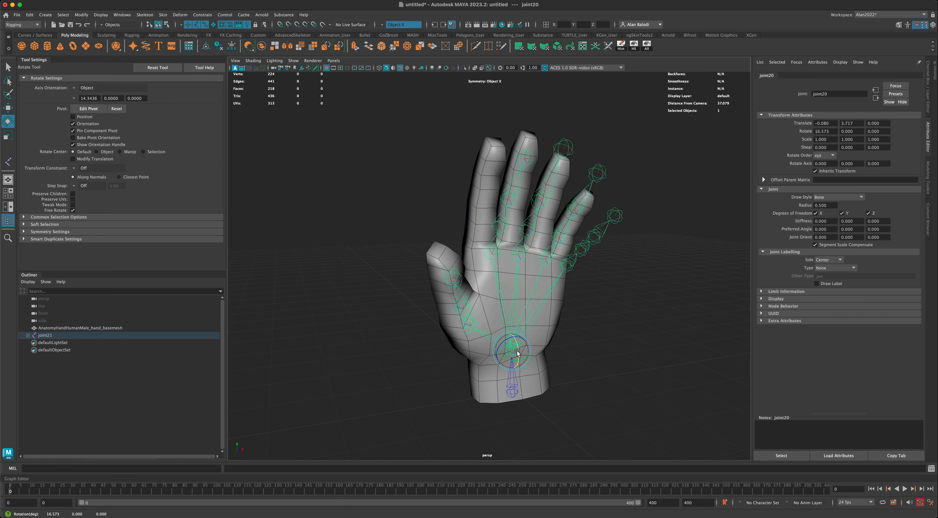
key(super+z)
Select the skeleton's root joint at the forearm end and add the hand mesh to the selection
alt+drag(617, 356, 510, 424)
key(q)
click(502, 406)
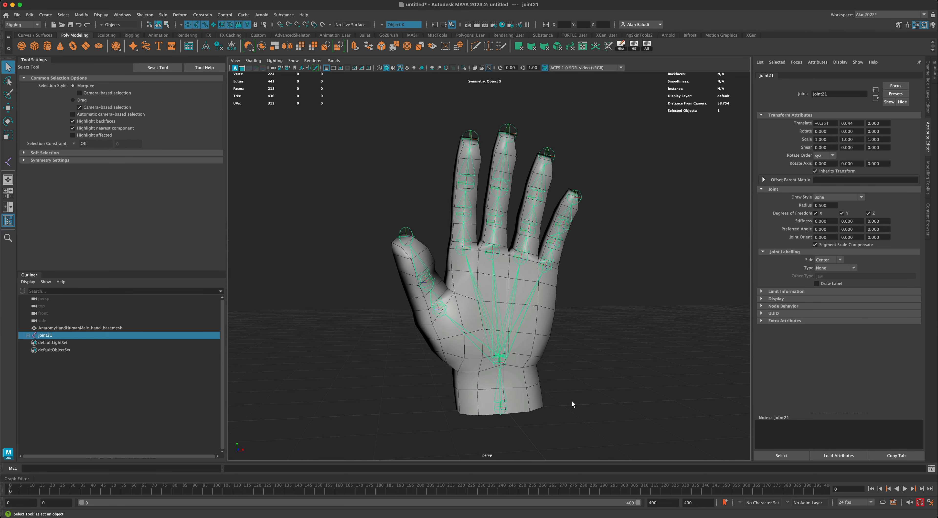
alt+drag(571, 400, 571, 402)
alt+drag(408, 387, 507, 390)
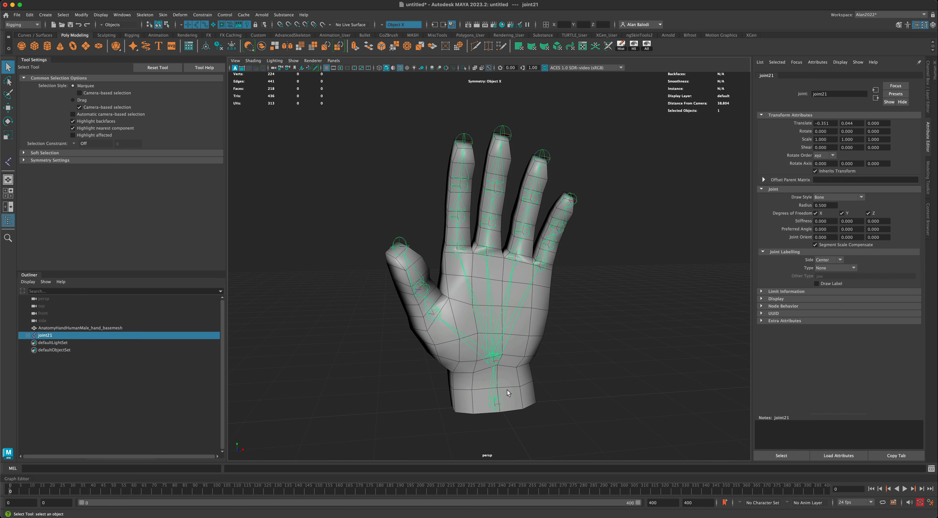
scroll(499, 250, up, 1)
scroll(559, 358, down, 1)
alt+middle_drag(559, 358, 547, 347)
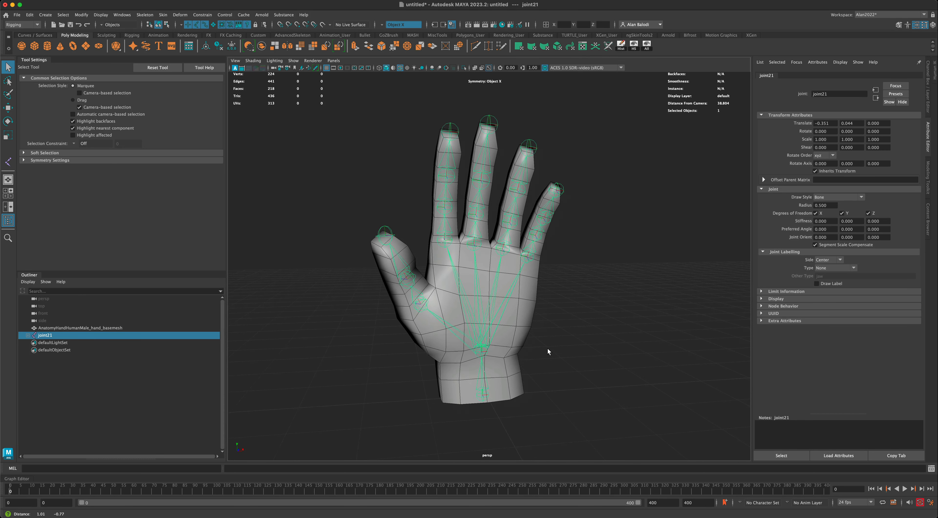
alt+drag(547, 347, 550, 342)
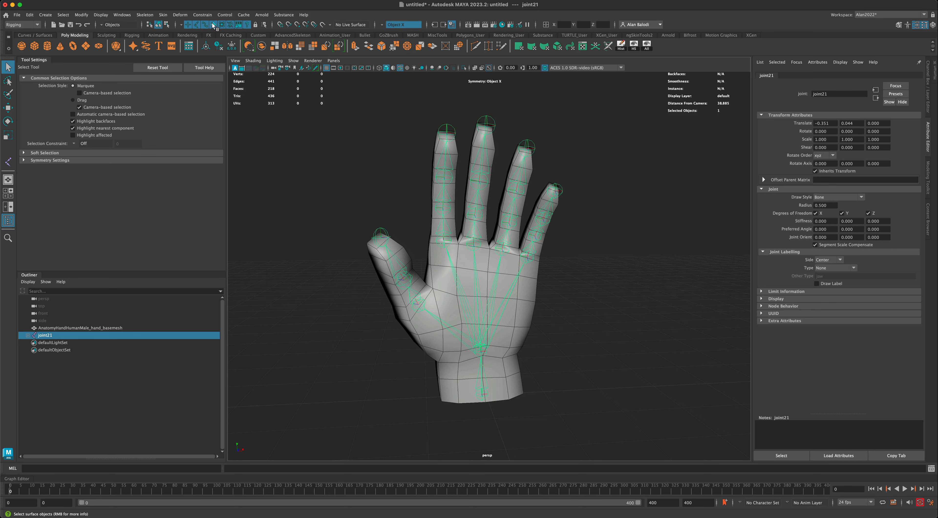
shift+click(525, 301)
alt+drag(580, 311, 489, 256)
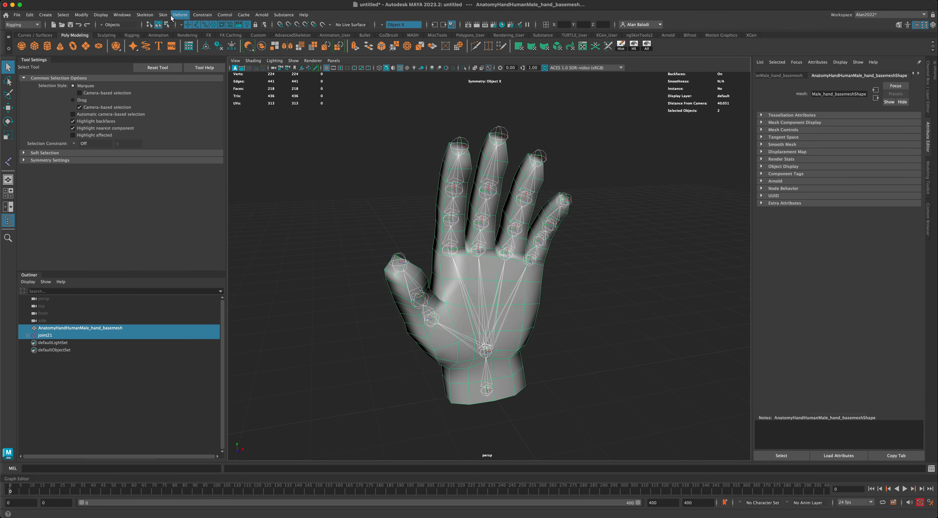
Open the Bind Skin options and reset the settings to their defaults
click(164, 15)
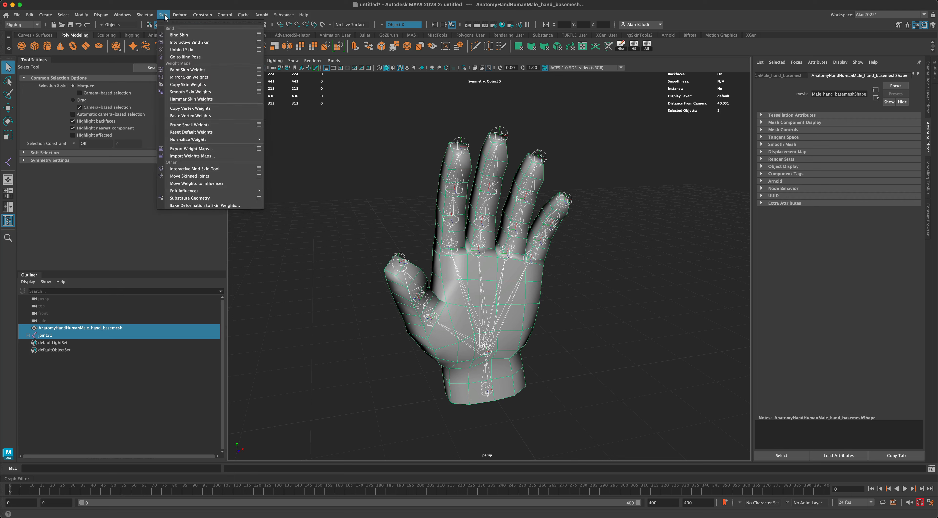
click(259, 35)
drag(487, 179, 219, 134)
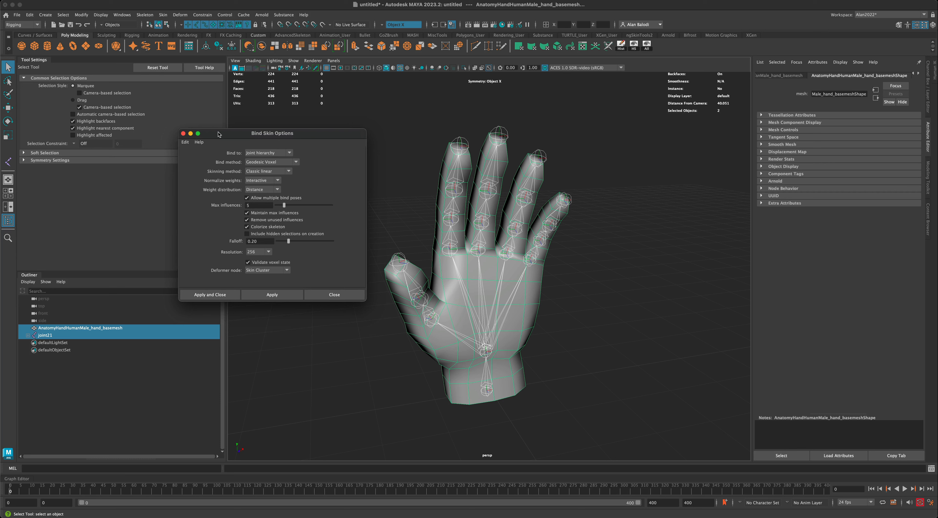
click(184, 142)
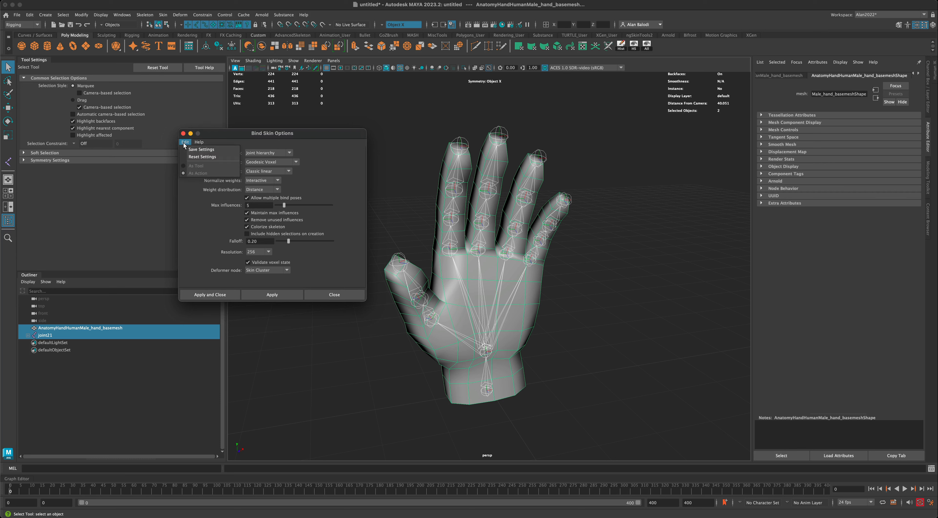
click(191, 157)
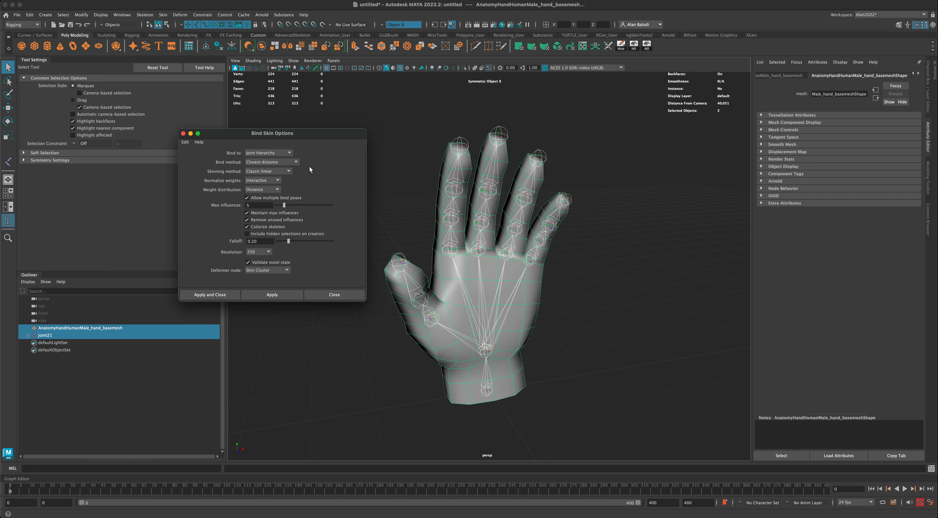
Bind the hand mesh to the skeleton using the Geodesic Voxel method with max influences of 3, and clear the selection
click(296, 163)
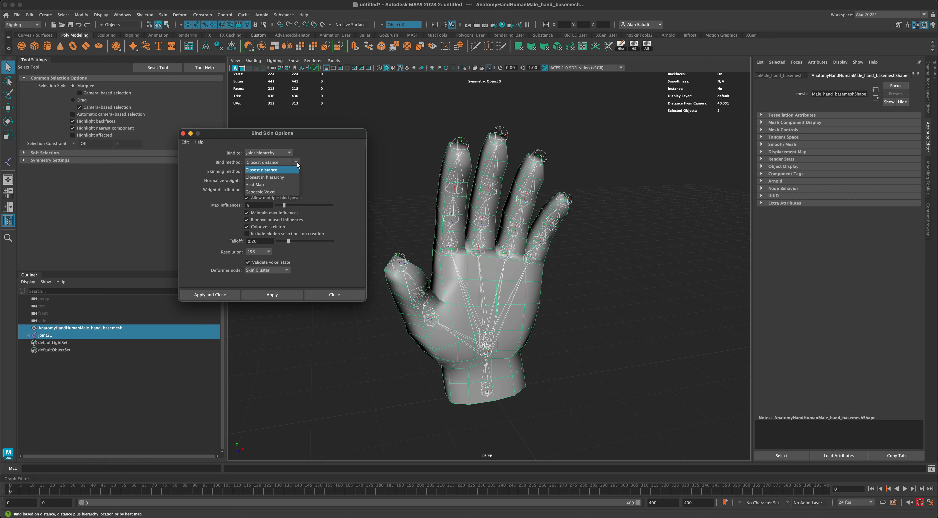
click(291, 193)
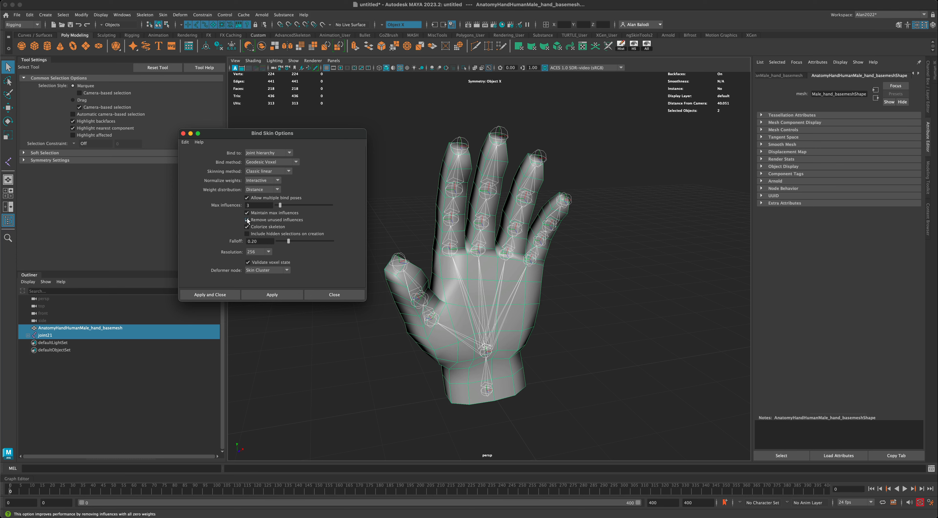
click(225, 295)
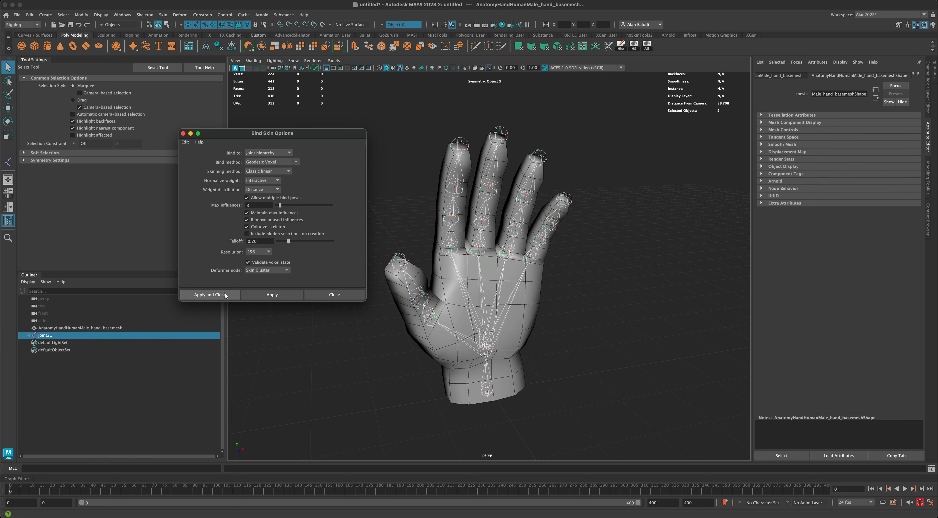
click(338, 351)
alt+drag(338, 351, 338, 354)
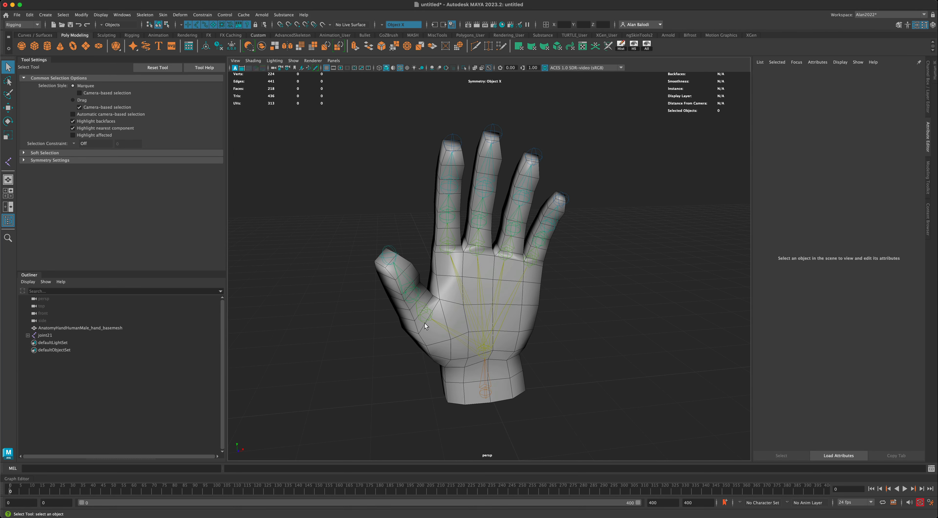
Test the skin deformation by rotating the thumb's base joint to about 33.5, 4.6, -9.3, and undo the rotation
click(428, 312)
alt+drag(428, 312, 377, 325)
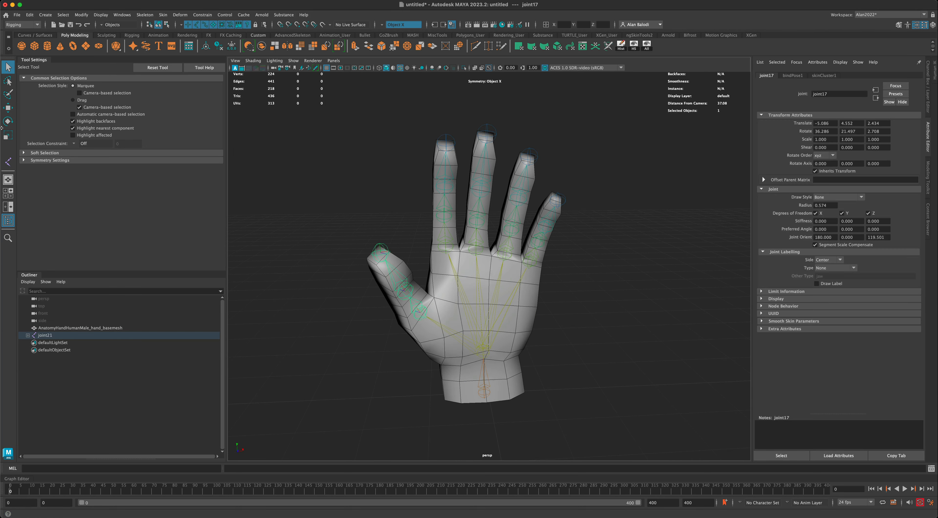
click(7, 121)
mouse_move(424, 308)
mouse_down()
mouse_move(435, 317)
mouse_move(420, 292)
mouse_up()
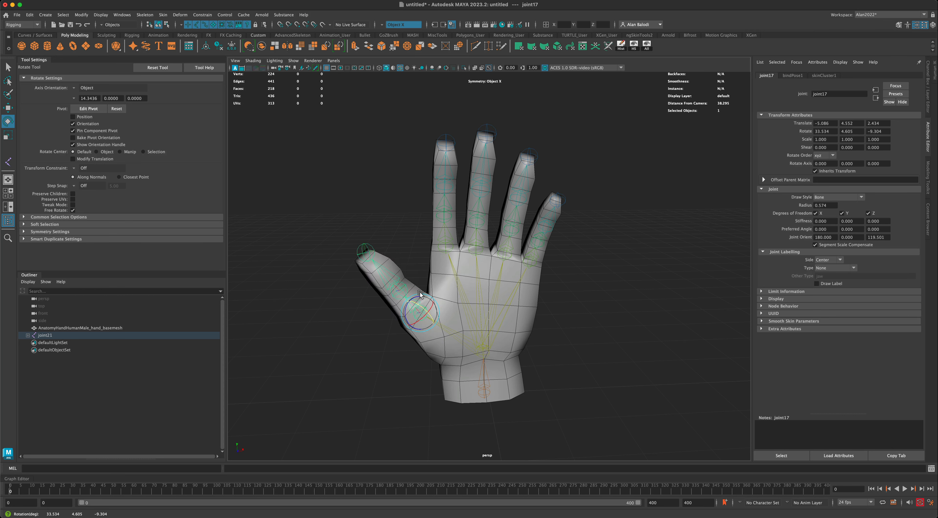
key(super+z)
Test the skin deformation by rotating the index finger's base joint to about -12.6 around Y, and undo it
click(444, 246)
alt+drag(381, 217, 406, 221)
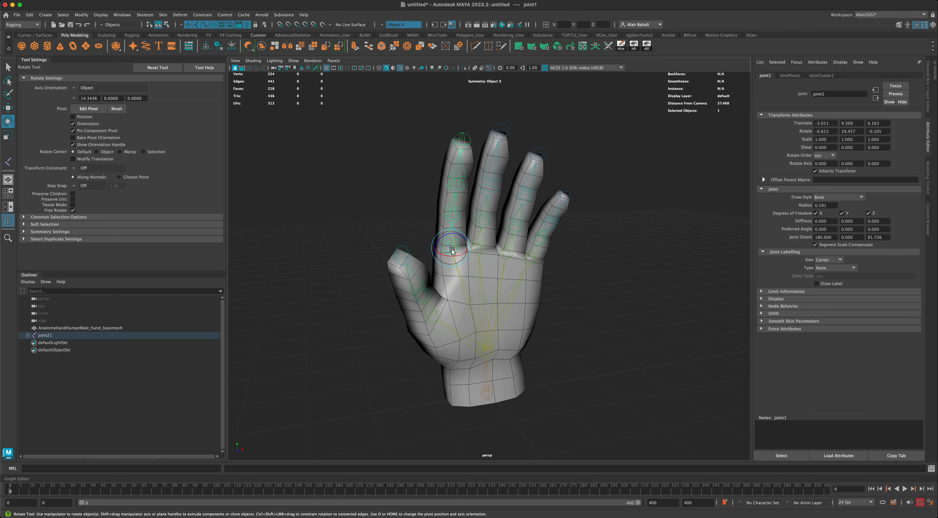
mouse_move(454, 246)
mouse_down()
mouse_move(455, 265)
mouse_move(453, 245)
mouse_up()
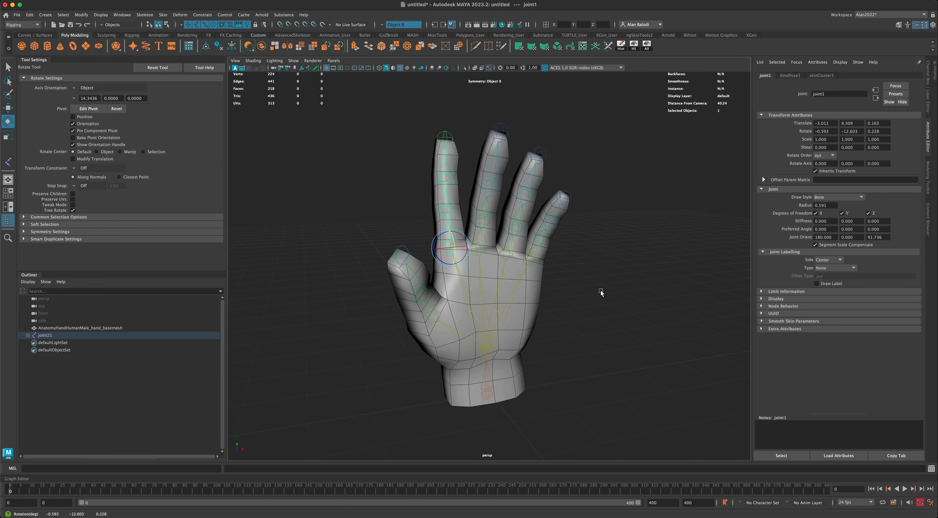
key(ctrl+z)
Test the skin deformation by rotating the middle finger's base joint and undo the rotation
click(480, 239)
click(481, 241)
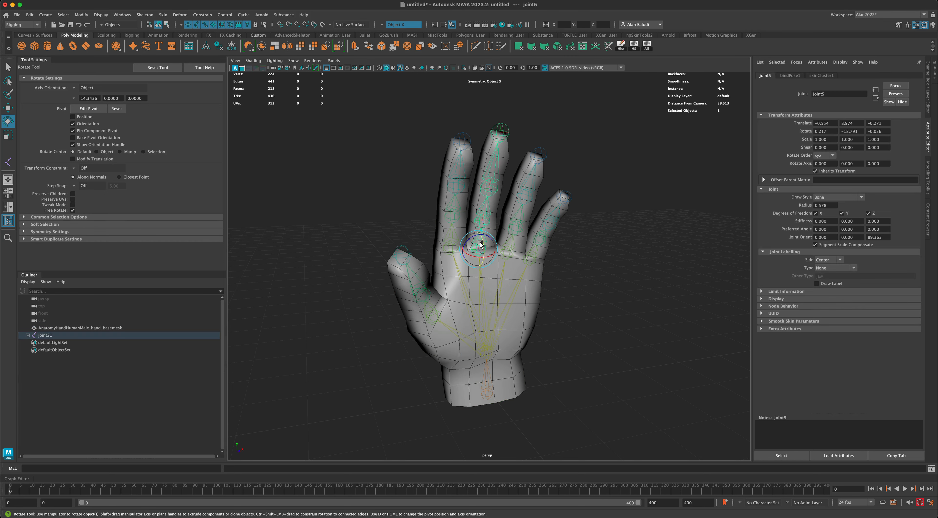
drag(481, 243, 548, 261)
key(ctrl+z)
Test the skin deformation at the ring and little fingers' base joints, undoing each rotation
click(510, 251)
key(ctrl+z)
click(530, 256)
key(ctrl+z)
alt+drag(597, 288, 568, 285)
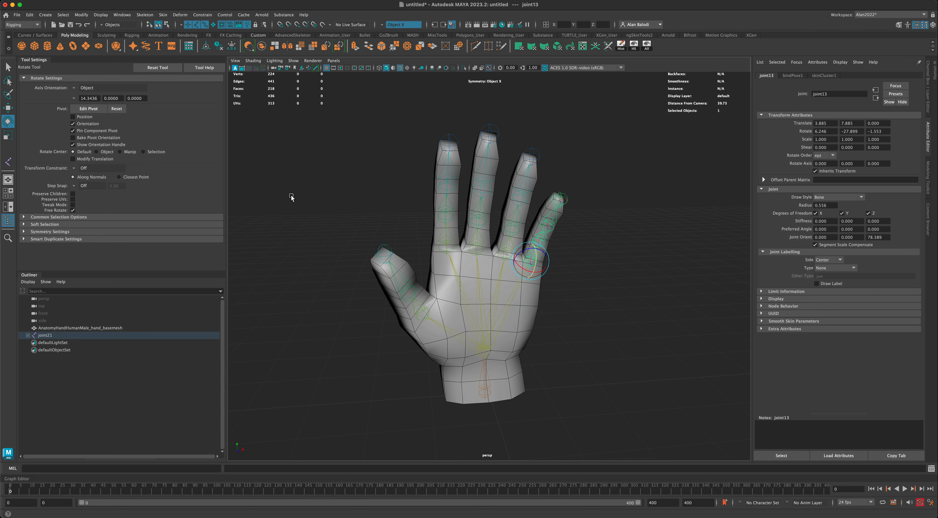
alt+middle_drag(315, 253, 305, 242)
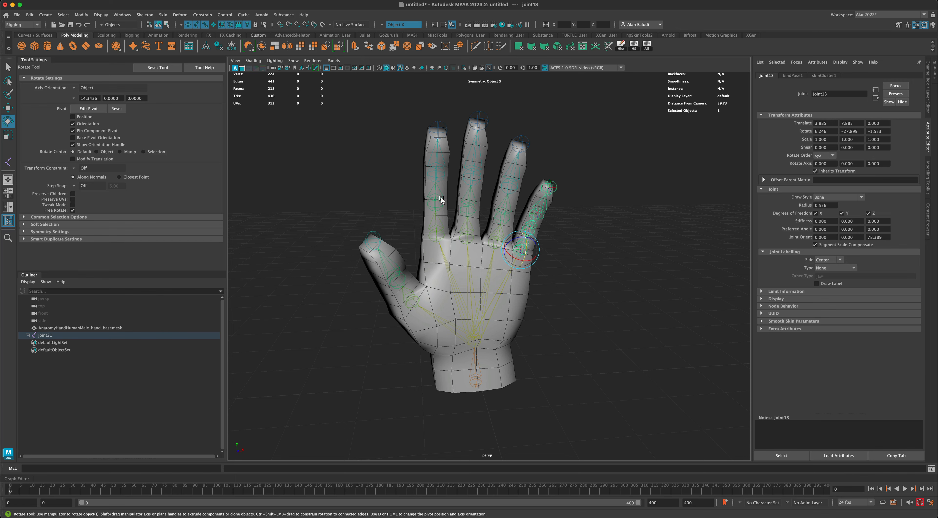
Straighten the index finger by rotating its joints, setting the upper joint to about 11.4 around Y
alt+drag(442, 200, 487, 161)
click(451, 230)
click(436, 231)
click(469, 173)
alt+drag(413, 212, 391, 211)
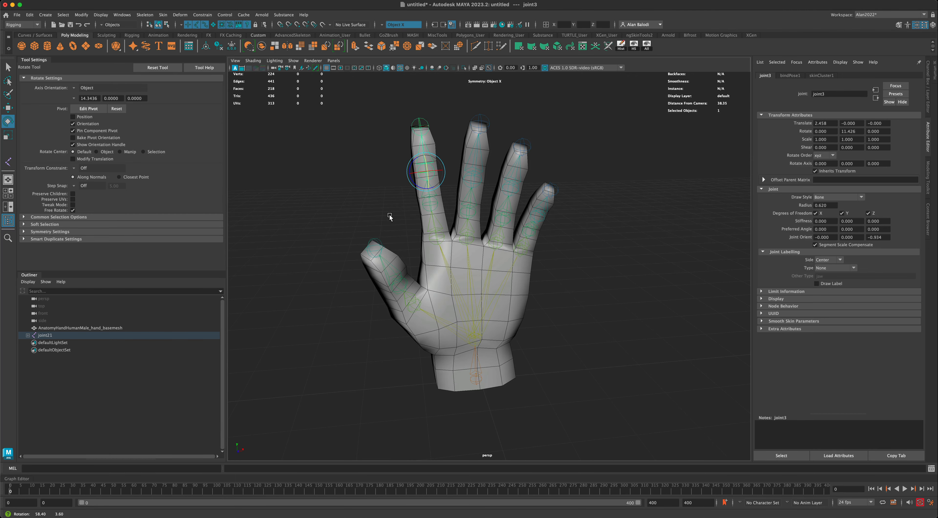
Straighten the middle finger by rotating its base joint and turning its upper joint to about 7.2 around Y
click(466, 239)
click(466, 237)
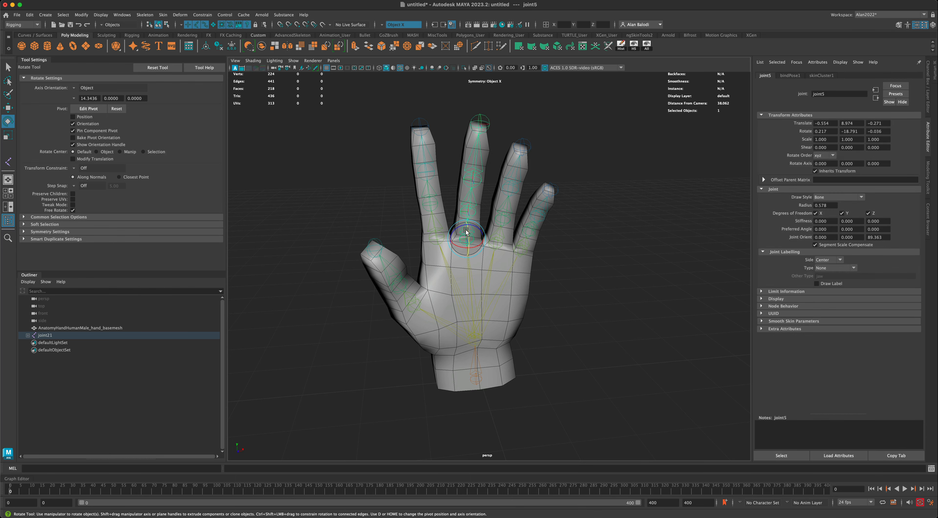
drag(466, 230, 465, 228)
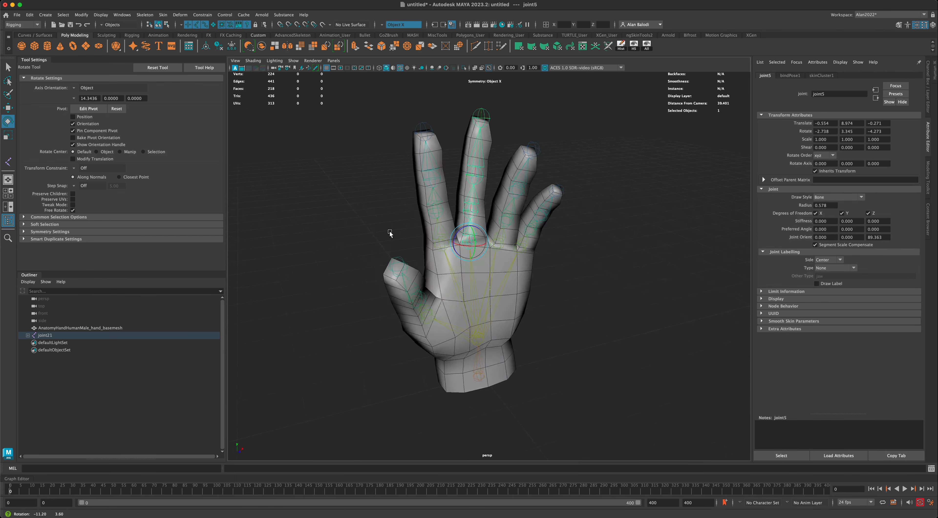
drag(383, 231, 389, 231)
mouse_move(389, 231)
alt+mouse_down()
mouse_move(417, 234)
mouse_move(377, 229)
alt+mouse_up()
drag(463, 240, 466, 242)
mouse_move(389, 236)
alt+mouse_down()
mouse_move(428, 243)
mouse_move(398, 234)
alt+mouse_up()
drag(471, 239, 410, 204)
click(478, 178)
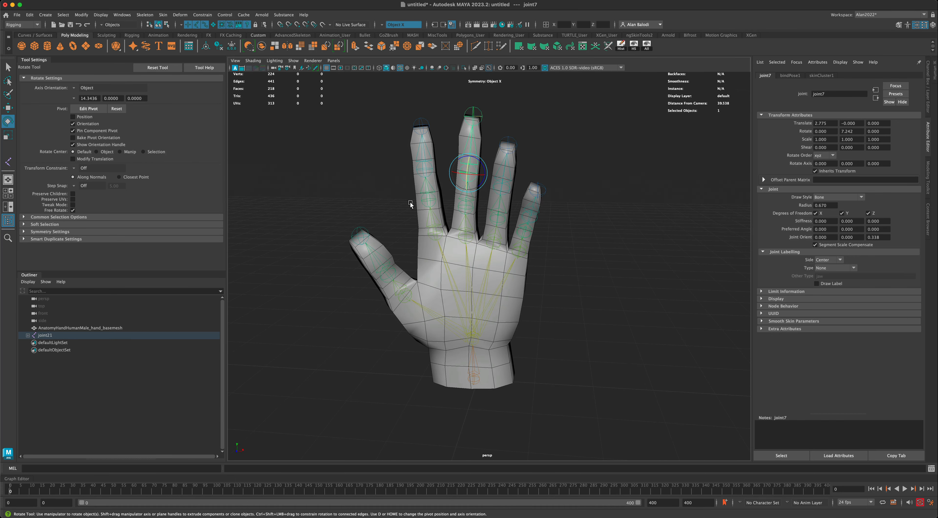
Curl the ring finger toward the palm, rotating its second joint to about 13.6, -66.6, -10.2 and its third to about -4.6, -21.8, 9.3
alt+drag(581, 270, 521, 251)
click(496, 242)
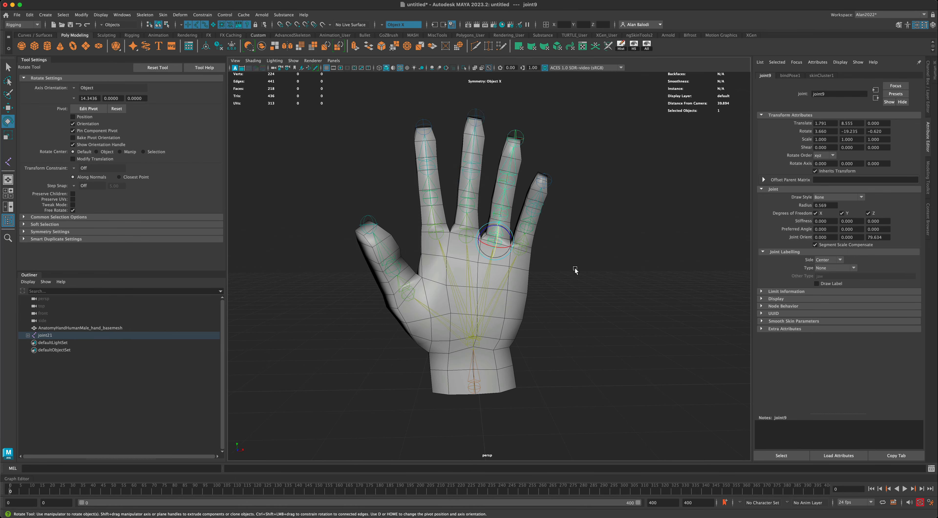
alt+drag(574, 268, 495, 249)
click(590, 259)
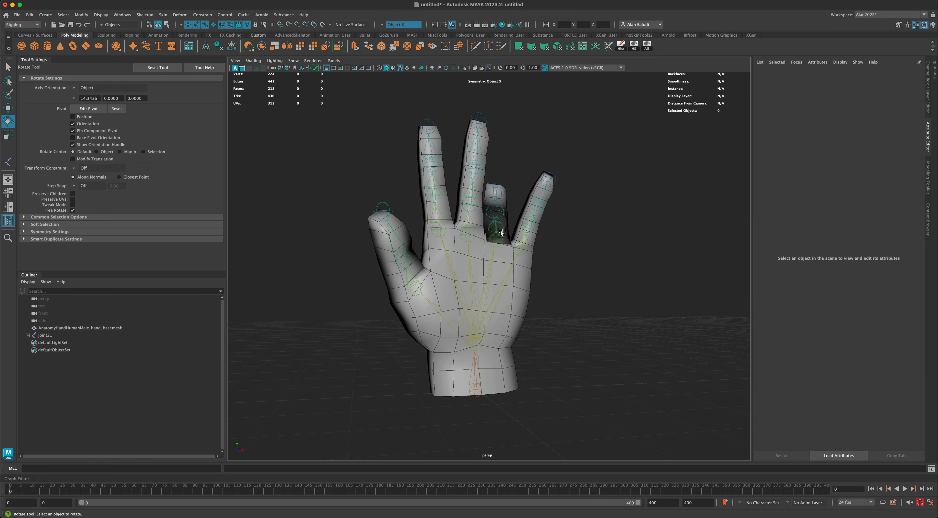
click(502, 242)
drag(505, 253, 491, 235)
click(567, 265)
click(496, 228)
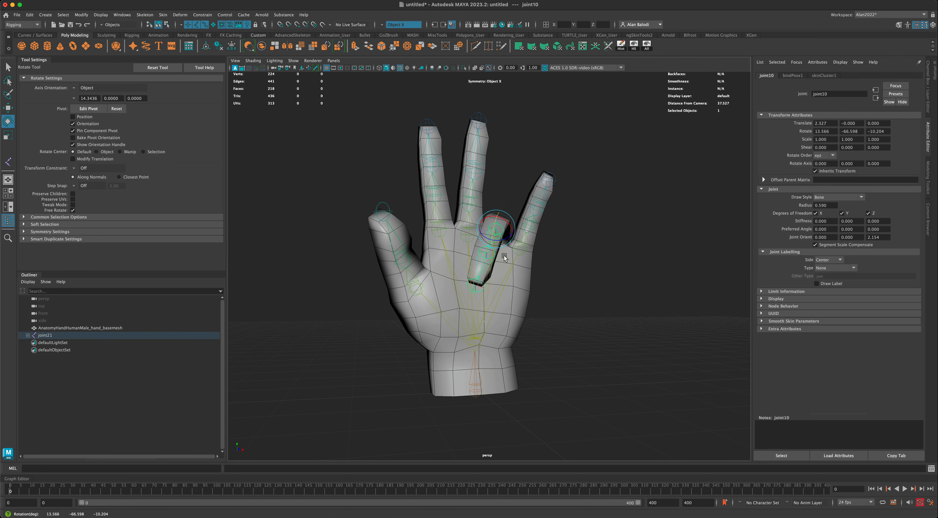
alt+drag(560, 298, 555, 296)
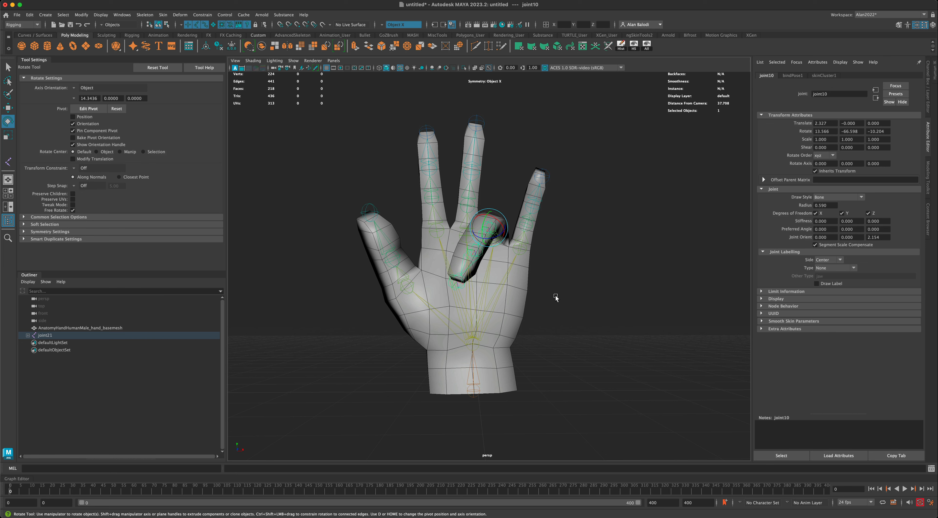
click(465, 264)
alt+drag(469, 255, 519, 255)
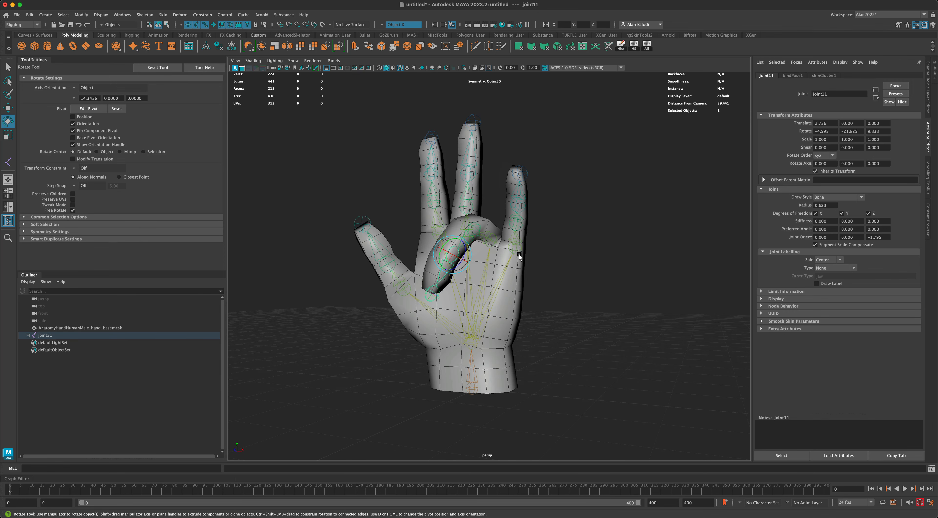
Fold the ring finger further onto the palm by rotating its base joint to about -127.2, -75.8, 108.9
click(492, 240)
alt+drag(577, 270, 593, 278)
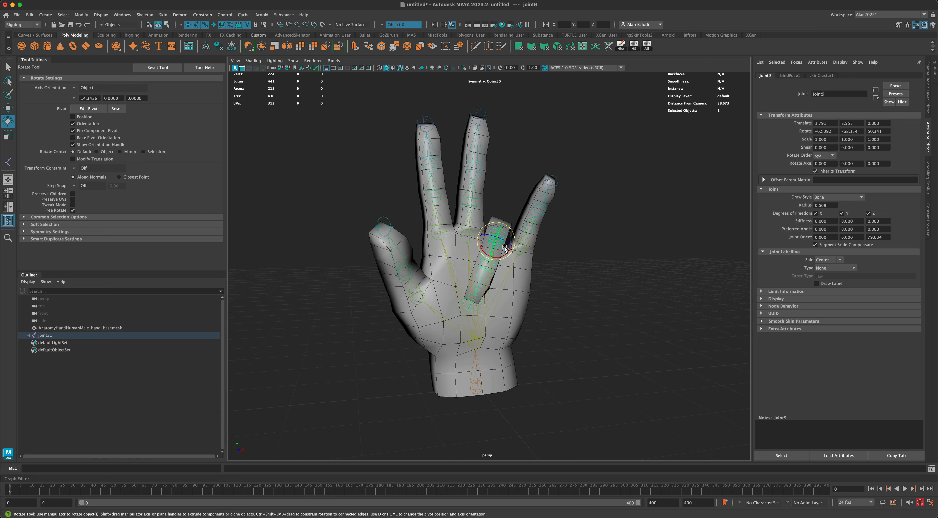
drag(503, 247, 503, 253)
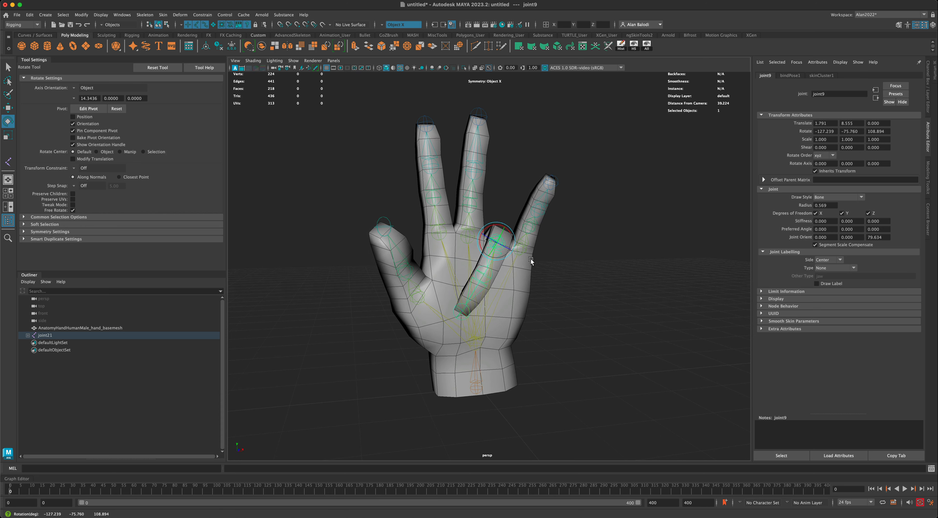
click(567, 269)
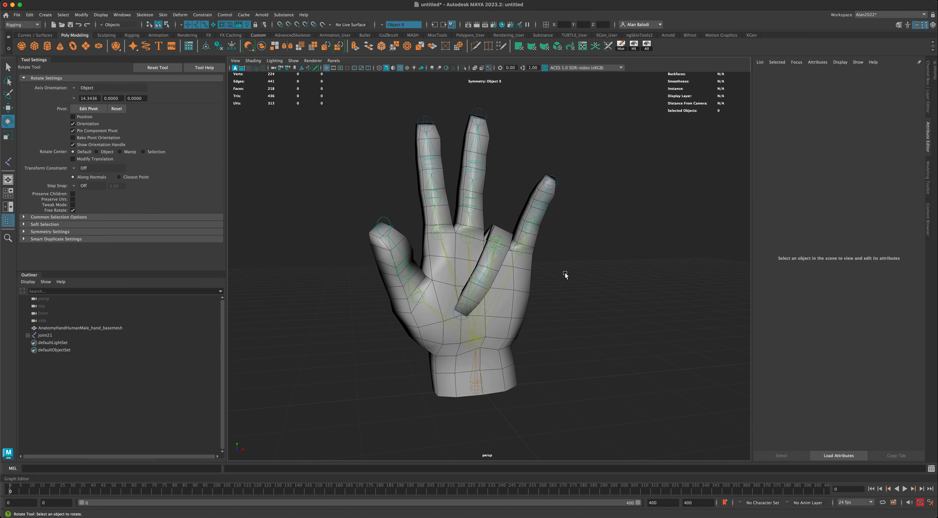
Curl the little finger onto the palm by rotating its base joint to about -103.1, -61.6, 103.1 and bending its second joint
alt+drag(564, 272, 517, 257)
click(524, 253)
click(568, 291)
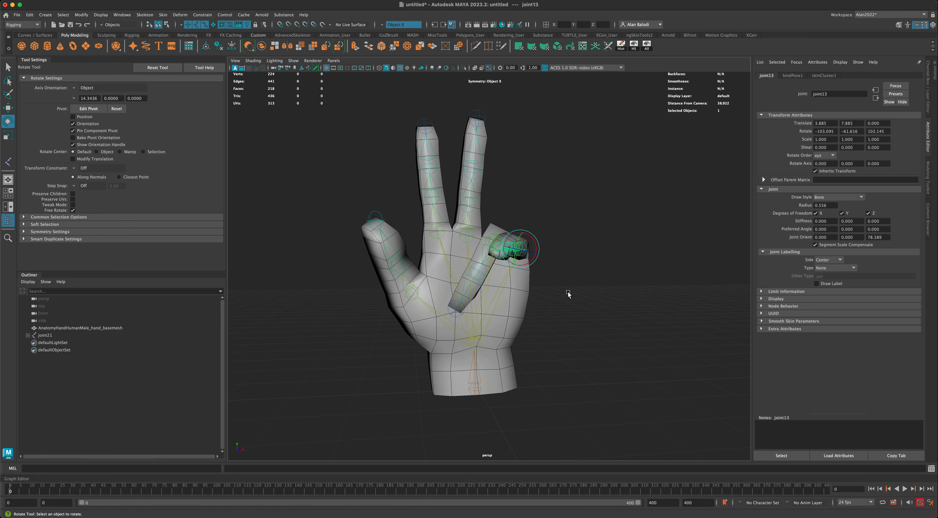
alt+drag(567, 291, 573, 312)
click(509, 258)
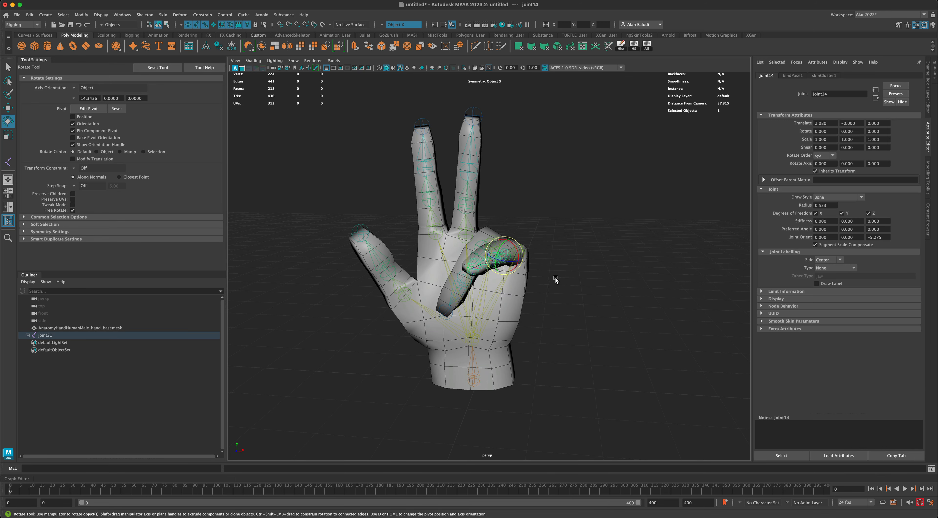
alt+drag(497, 274, 519, 264)
alt+drag(587, 279, 602, 278)
Fold the thumb across the palm, rotating its base joint to about 114.2, 38.3, 85.9 and its middle joint to about 15.3, 31.9, -12.5
click(415, 292)
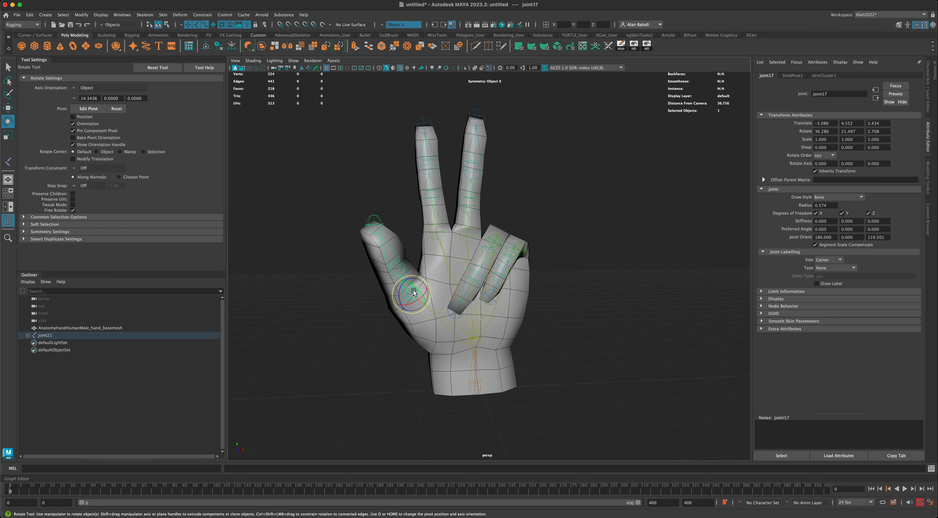
drag(413, 290, 420, 287)
click(346, 313)
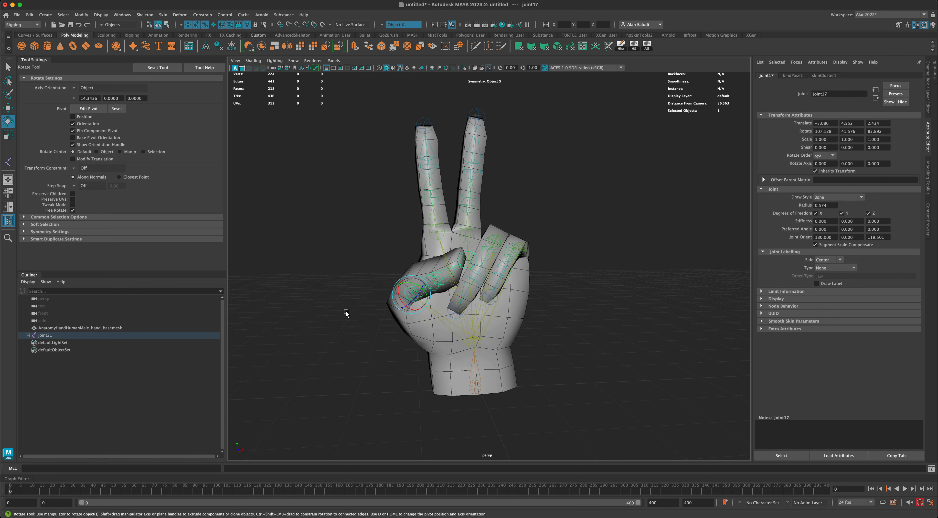
click(437, 284)
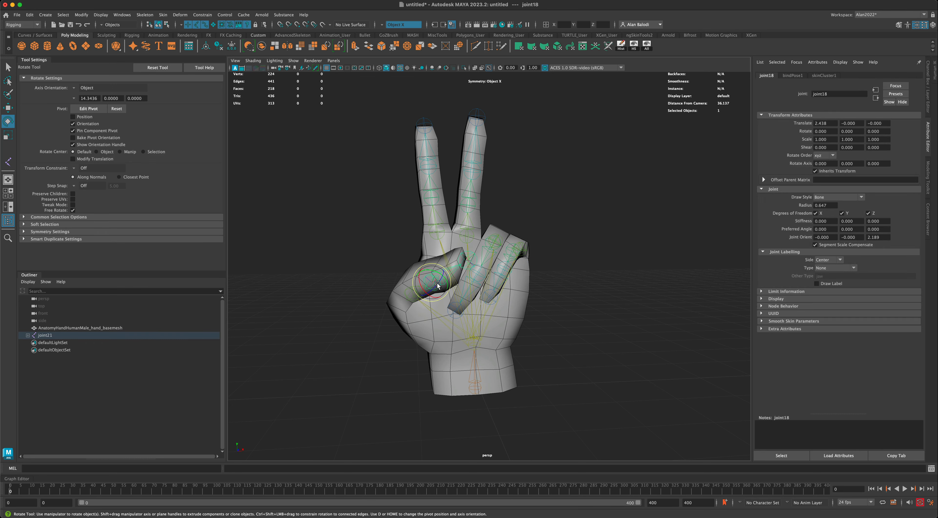
drag(440, 286, 441, 292)
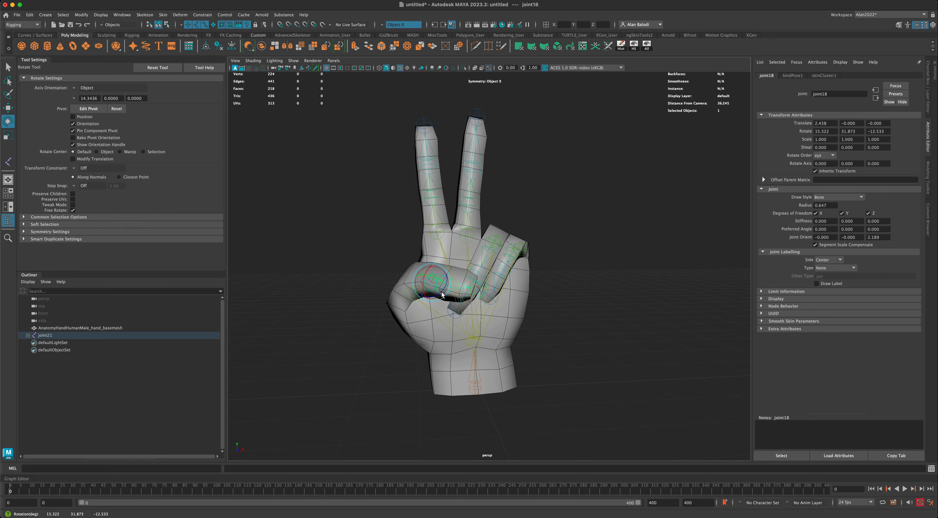
click(371, 309)
click(415, 301)
drag(416, 301, 417, 310)
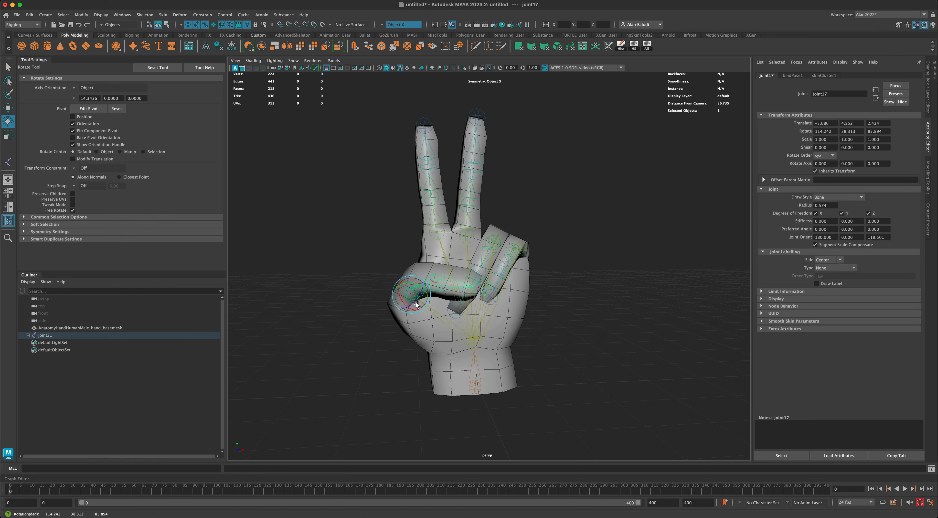
Nudge the thumb's base joint with the Move tool to refine how the thumb rests against the folded fingers
click(10, 108)
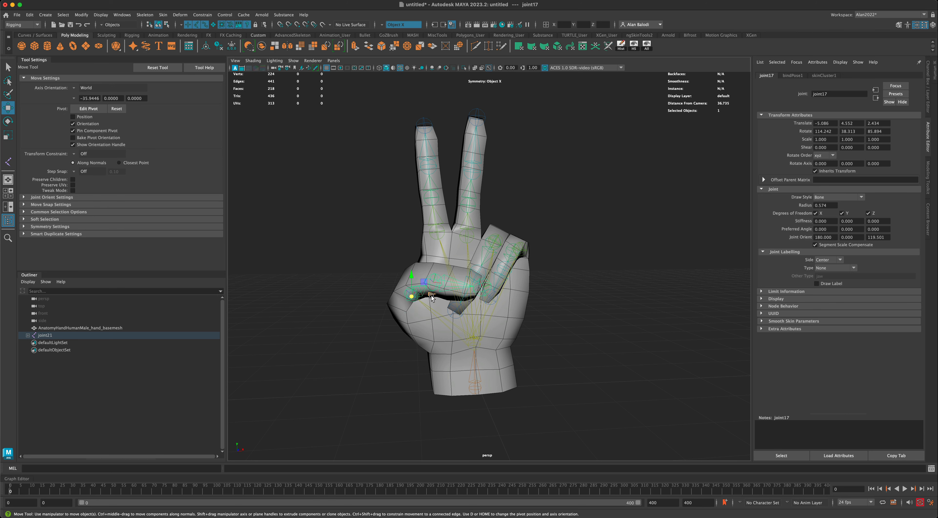
drag(431, 295, 434, 297)
drag(436, 297, 431, 295)
alt+drag(604, 277, 536, 244)
click(523, 252)
mouse_move(569, 273)
alt+mouse_down()
mouse_move(655, 286)
mouse_move(575, 286)
alt+mouse_up()
Spread the index finger away from the middle finger by rotating its base joint to about 1.5, 11.4, -14.2
click(435, 237)
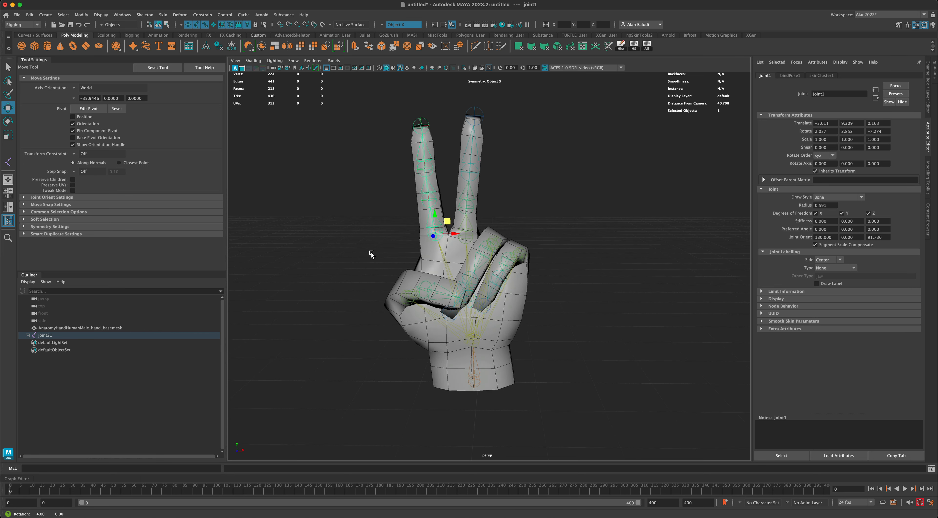
click(8, 121)
drag(424, 247, 431, 250)
alt+drag(370, 241, 356, 241)
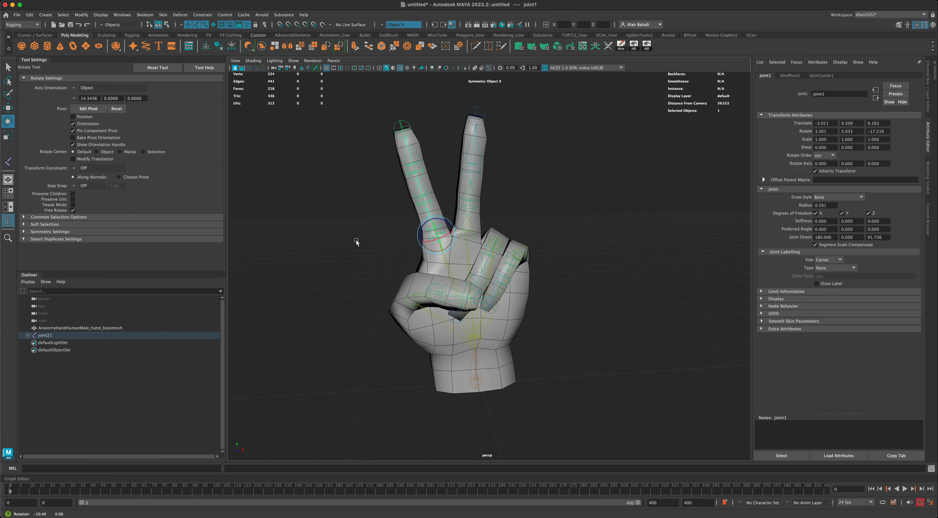
drag(423, 238, 350, 250)
alt+right_drag(349, 251, 339, 318)
alt+drag(339, 318, 391, 320)
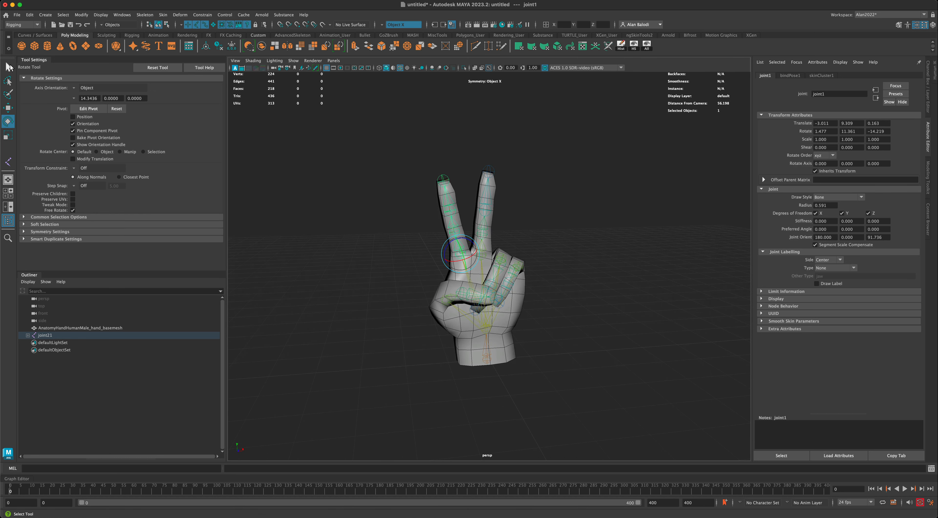
Select the root joint together with the hand mesh and delete all history in the scene
click(9, 67)
mouse_move(380, 241)
alt+mouse_down()
mouse_move(290, 239)
mouse_move(375, 247)
alt+mouse_up()
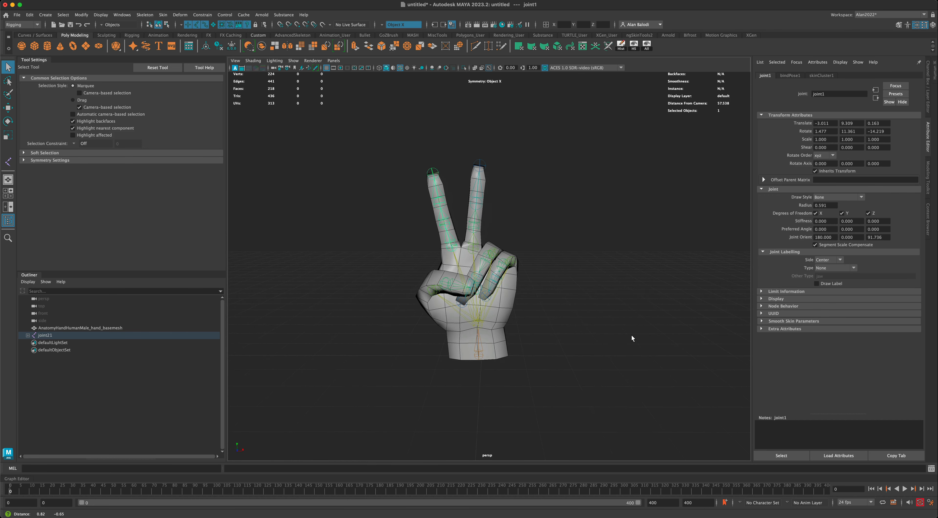
alt+drag(632, 336, 551, 376)
click(489, 358)
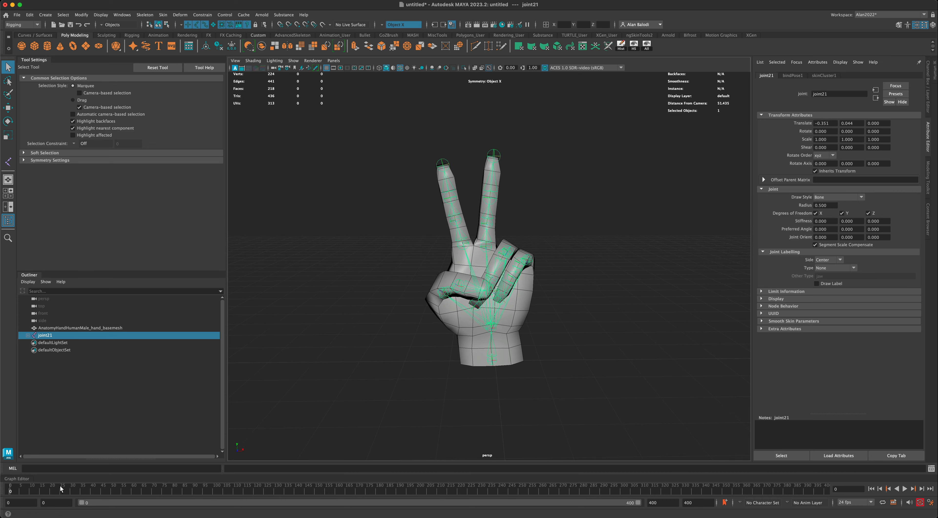
alt+drag(409, 412, 598, 389)
scroll(586, 393, up, 3)
alt+drag(468, 234, 367, 284)
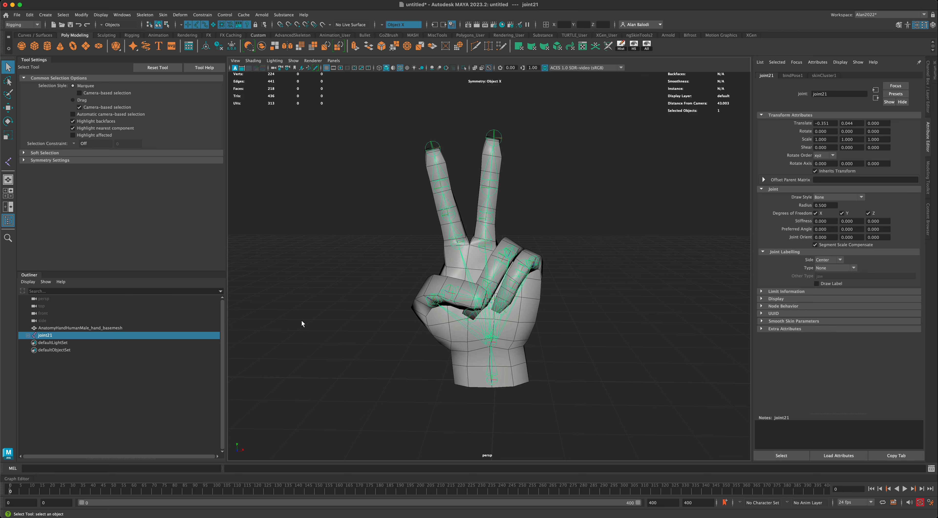
ctrl+click(66, 328)
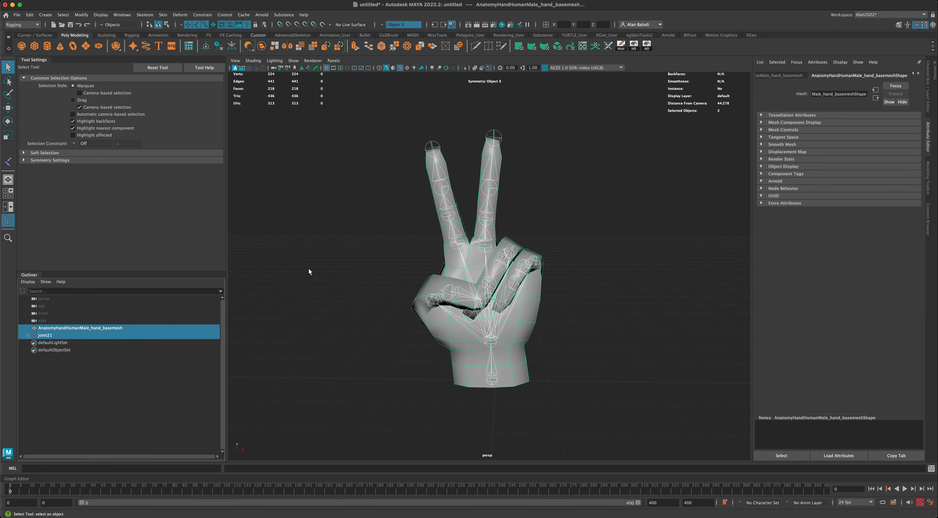
click(30, 15)
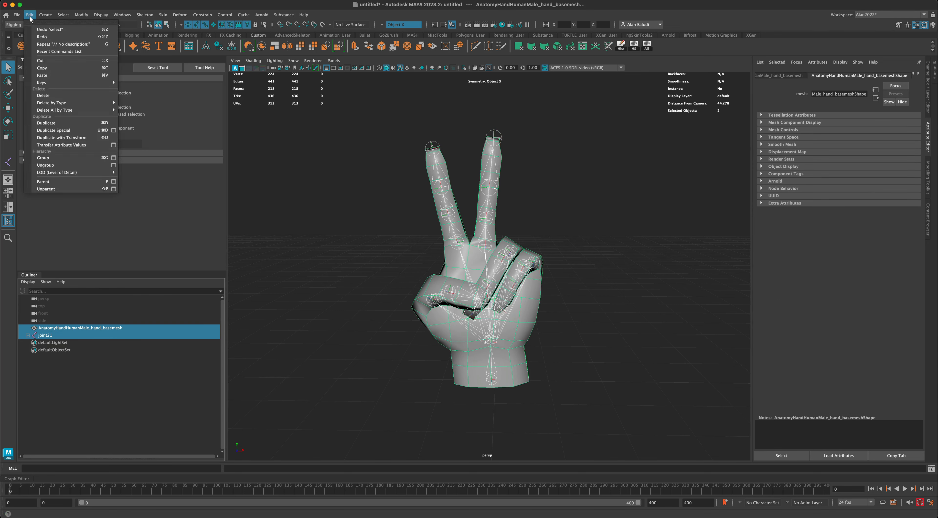
mouse_move(98, 109)
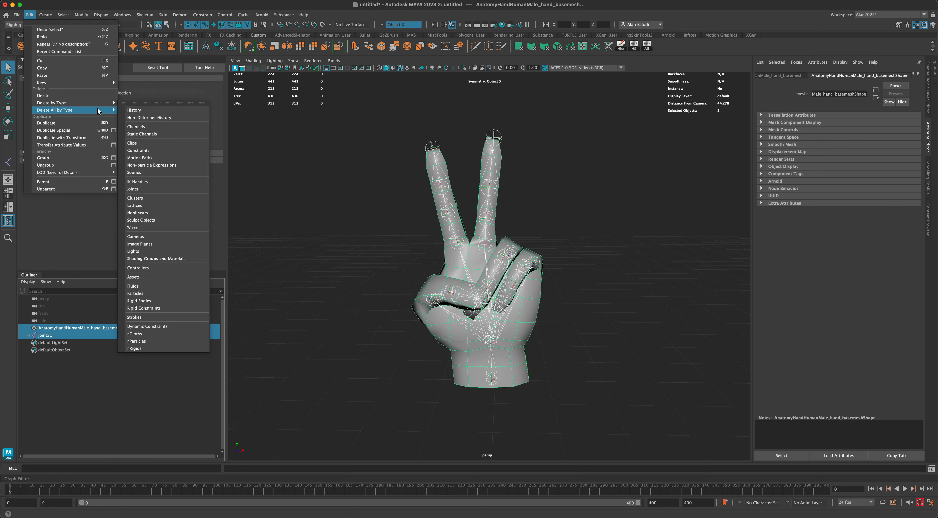
click(144, 110)
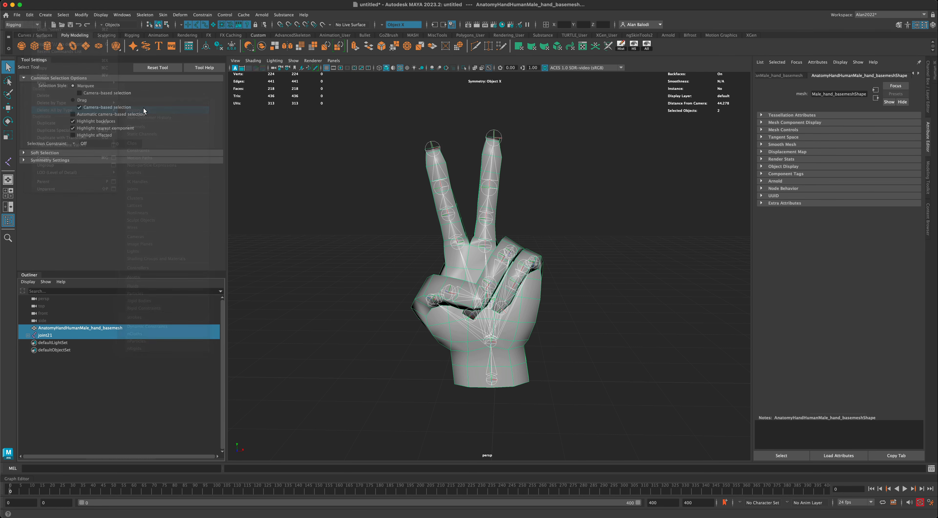
click(290, 348)
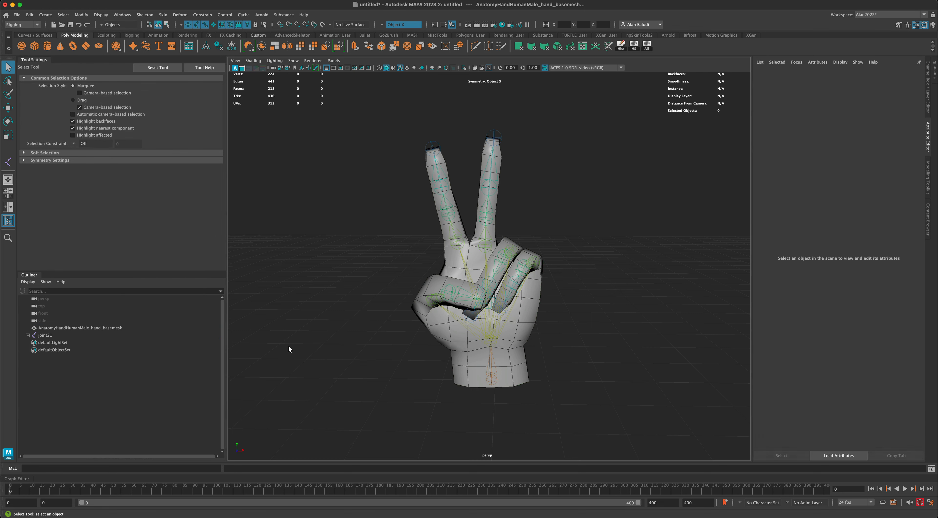
Delete the whole joint skeleton from its root, keeping only the posed hand mesh
click(44, 336)
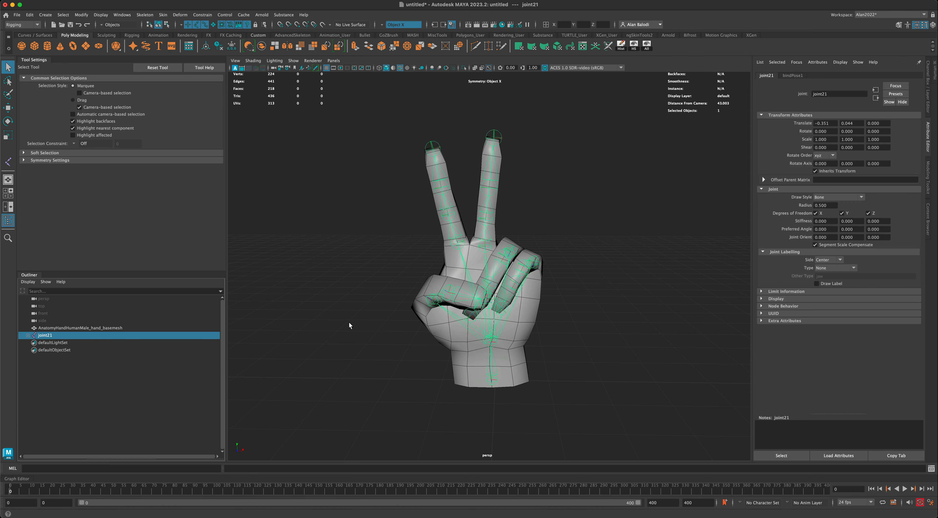
key(Delete)
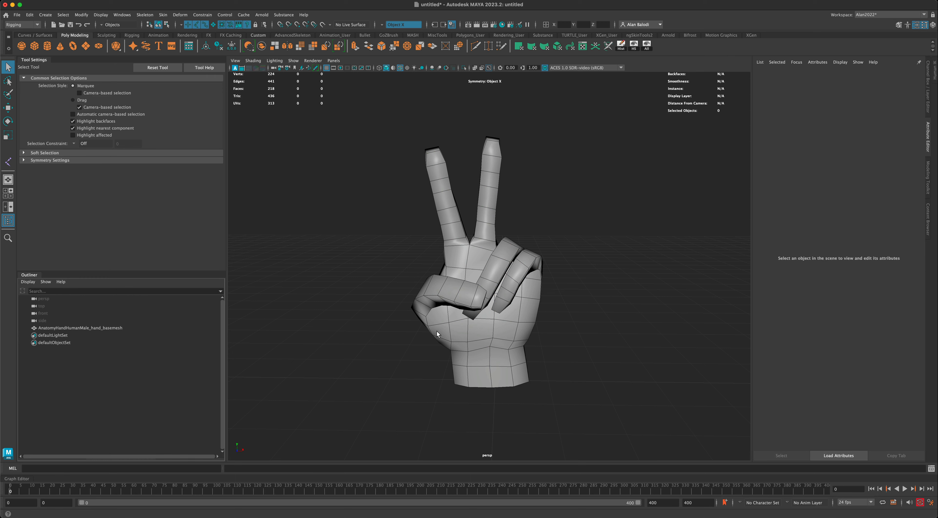
alt+drag(579, 347, 489, 319)
alt+drag(603, 333, 540, 332)
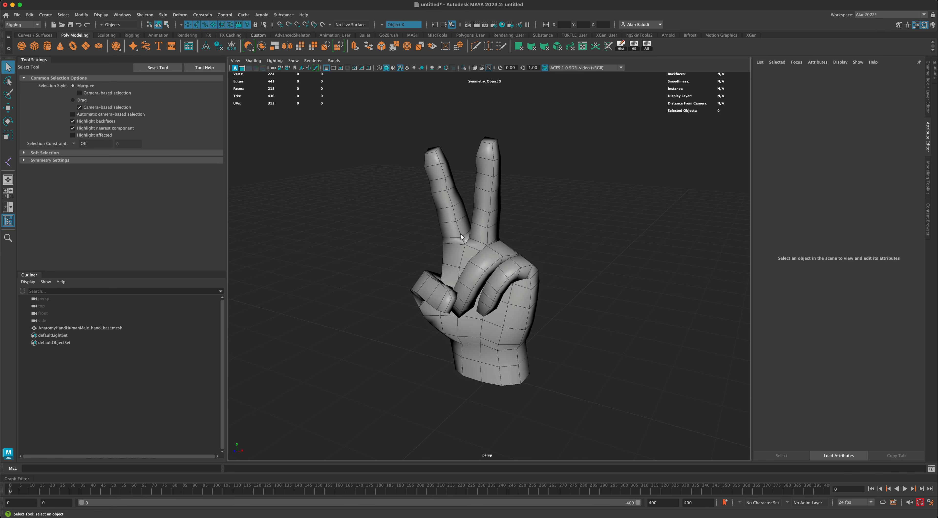
Select the posed hand mesh and display it with smooth mesh preview
click(461, 234)
alt+drag(401, 255, 591, 333)
key(3)
scroll(588, 334, up, 2)
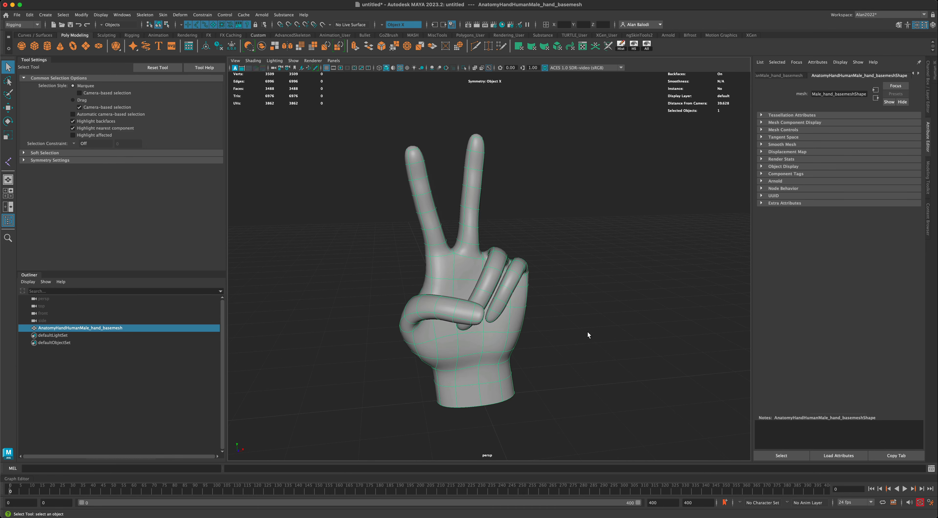
Compare the posed hand's low-poly cage with its smooth mesh preview from several angles, leaving smooth preview on
key(1)
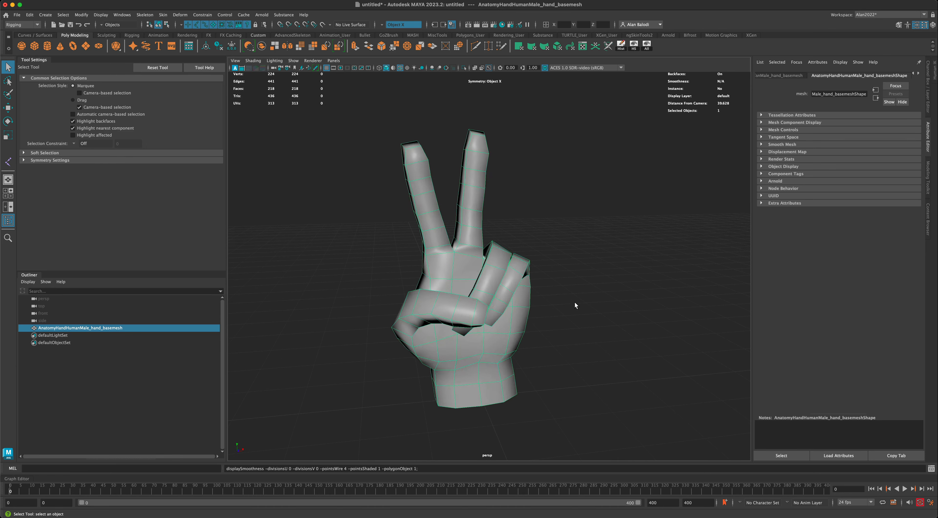
key(3)
mouse_move(589, 304)
alt+mouse_down()
mouse_move(633, 303)
mouse_move(588, 304)
alt+mouse_up()
key(1)
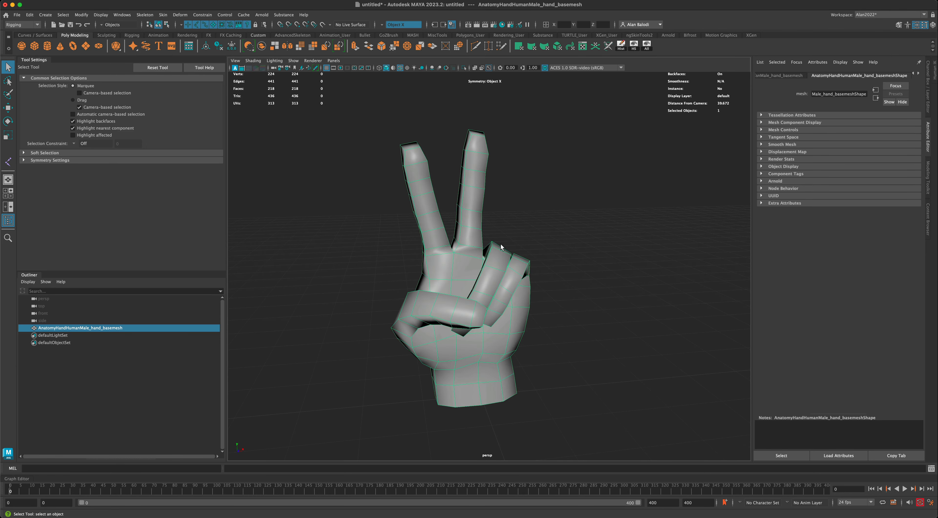
key(3)
alt+drag(389, 216, 376, 217)
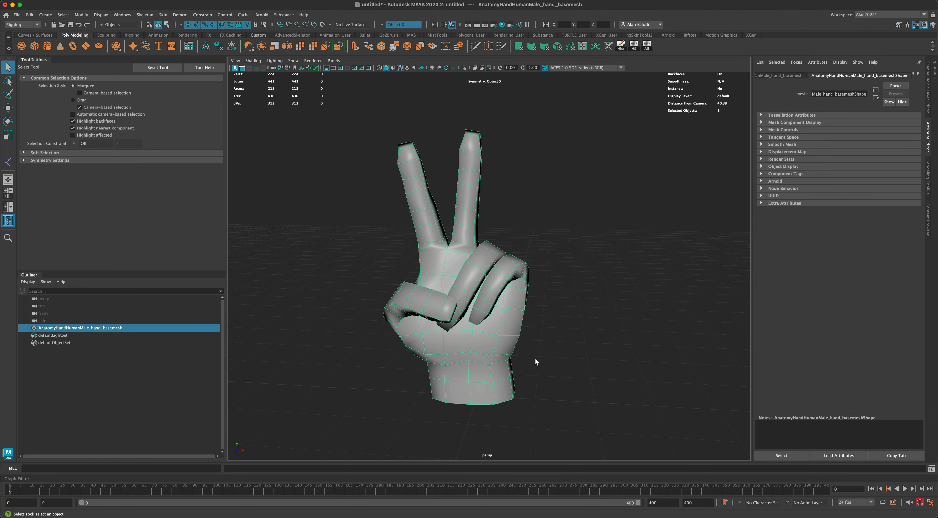
key(1)
scroll(535, 360, down, 5)
scroll(535, 358, up, 6)
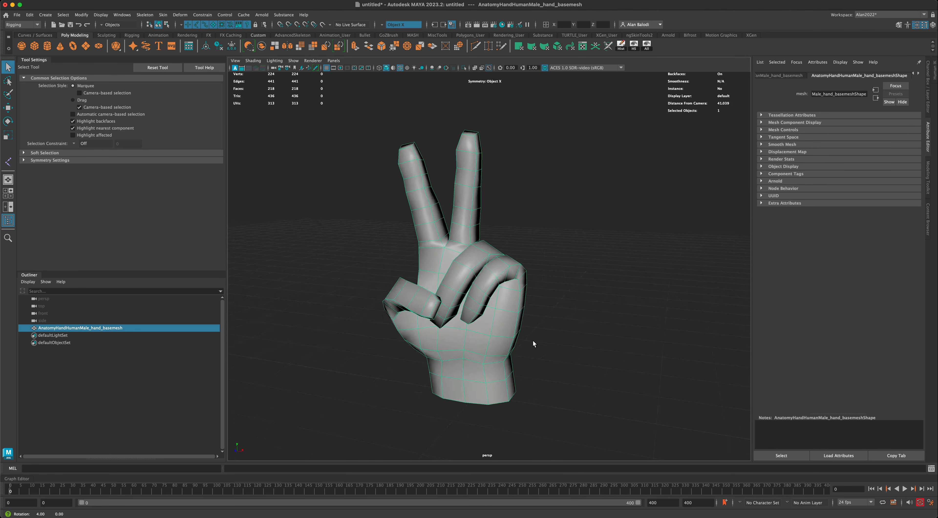
alt+drag(546, 340, 555, 338)
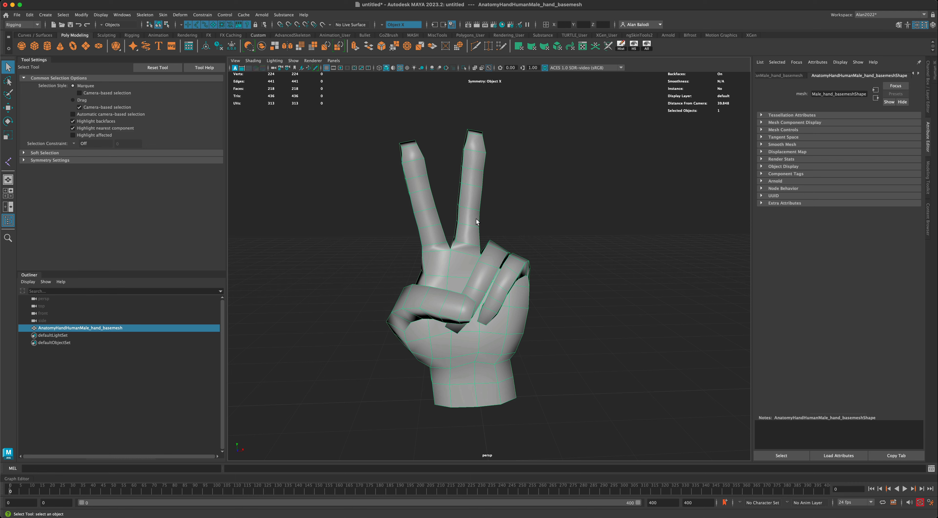
key(3)
mouse_move(529, 240)
alt+mouse_down()
mouse_move(611, 239)
mouse_move(529, 245)
alt+mouse_up()
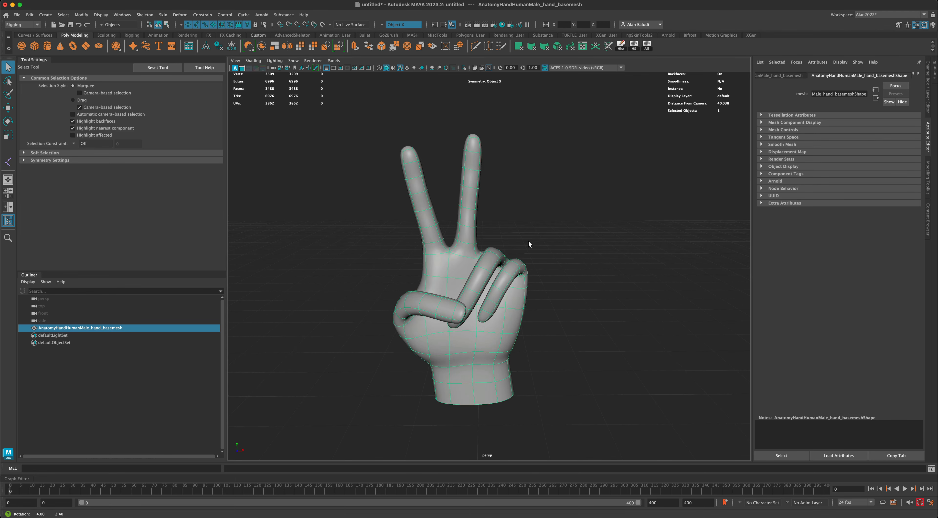
Select all vertices of the hand and move them outward along their normals with Normal axis orientation to thicken it slightly
right_click(472, 205)
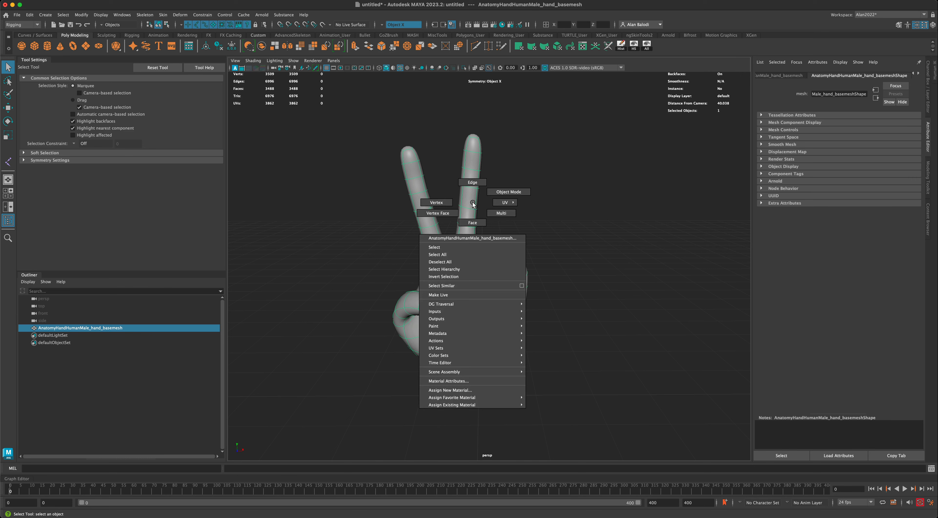
click(452, 204)
drag(344, 119, 598, 424)
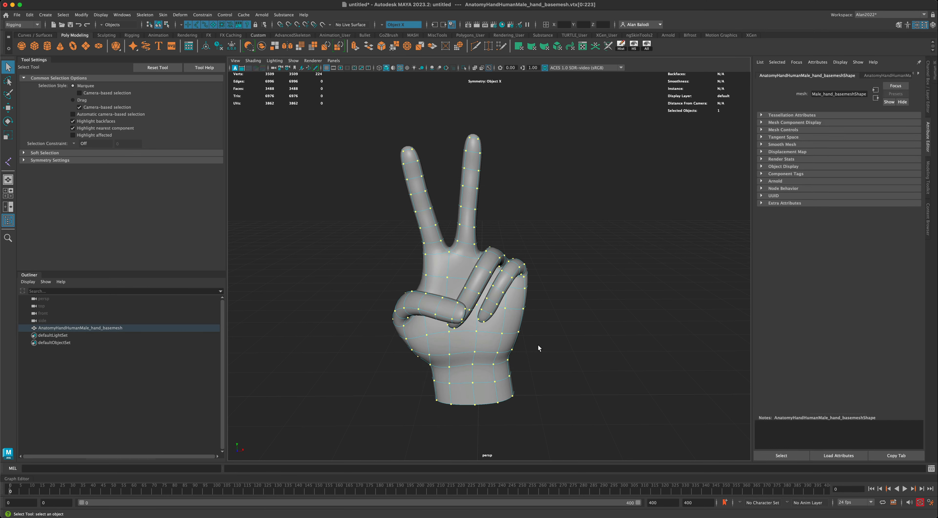
click(7, 109)
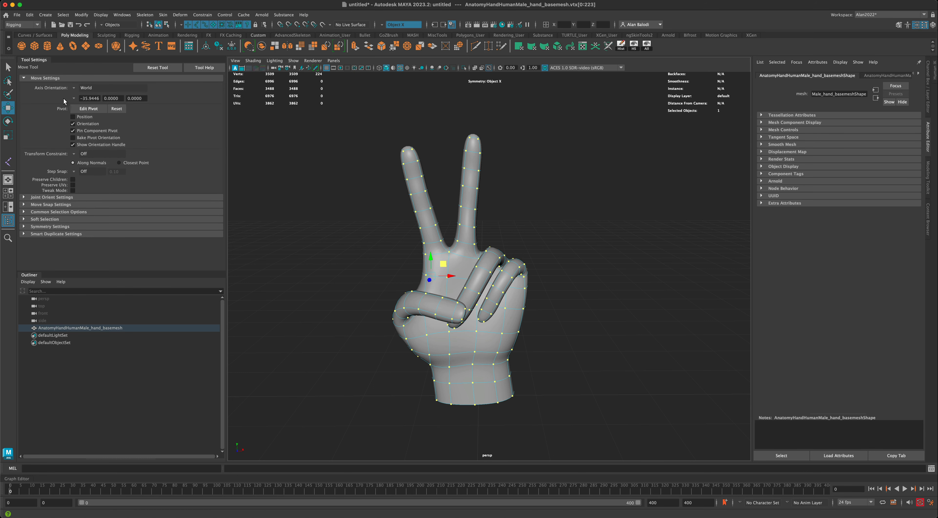
click(73, 87)
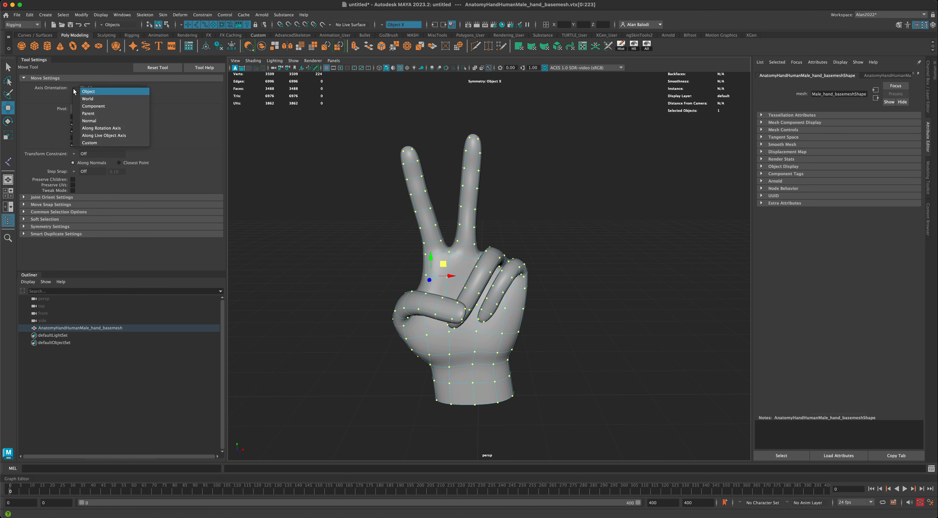
click(97, 121)
alt+drag(328, 254, 321, 256)
alt+right_drag(321, 256, 353, 273)
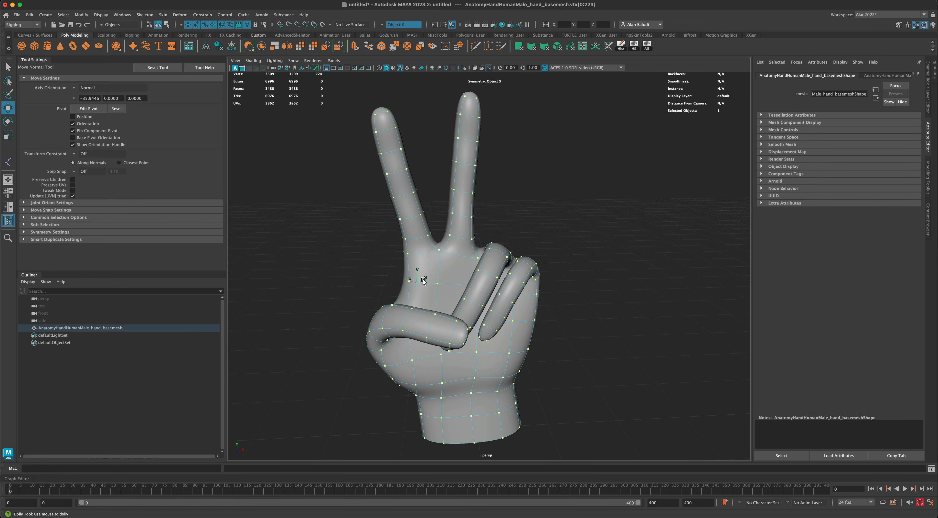
drag(424, 282, 402, 290)
alt+right_drag(261, 272, 272, 264)
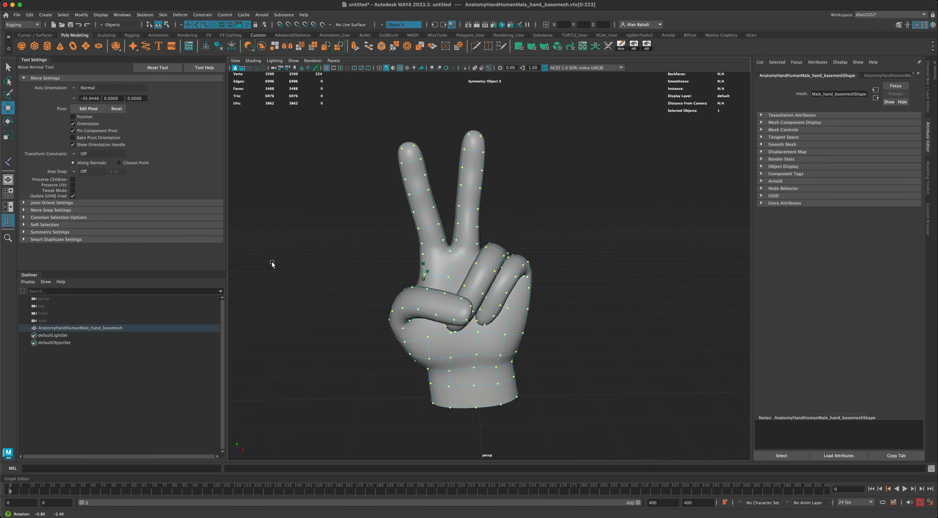
alt+drag(273, 264, 268, 261)
Leave vertex editing, return to object mode and select the hand mesh
key(q)
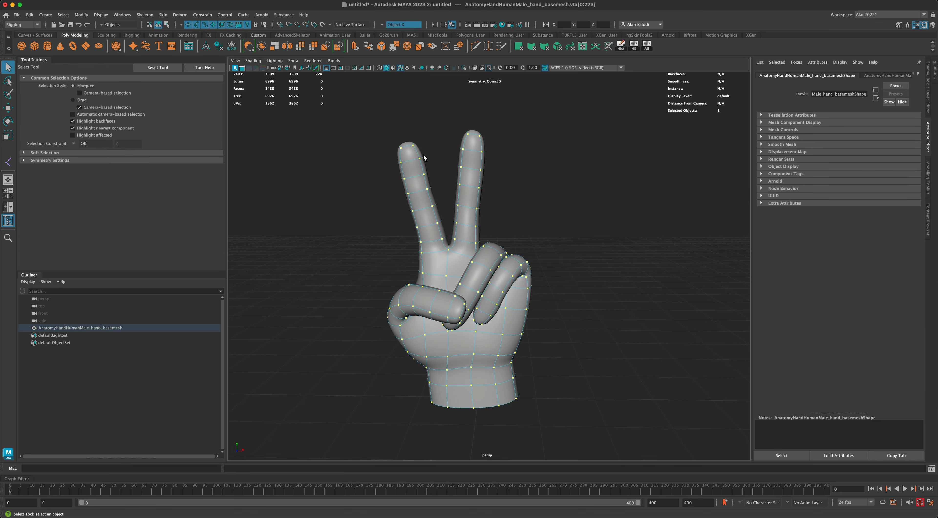
right_click(413, 159)
right_drag(433, 149, 433, 149)
click(430, 137)
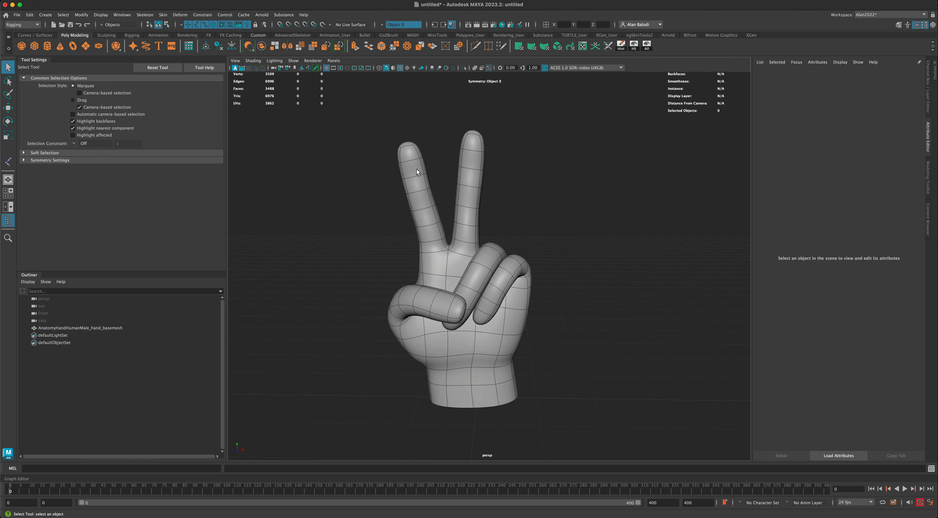
click(417, 170)
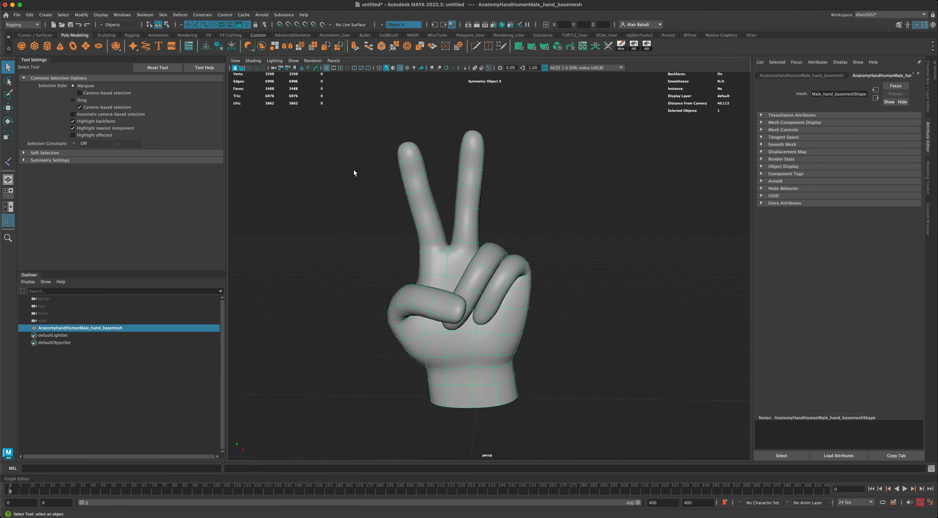
Inflate the upper parts of the two raised fingers with the Bulge sculpting tool at size 4.950 and strength 4.805
click(107, 36)
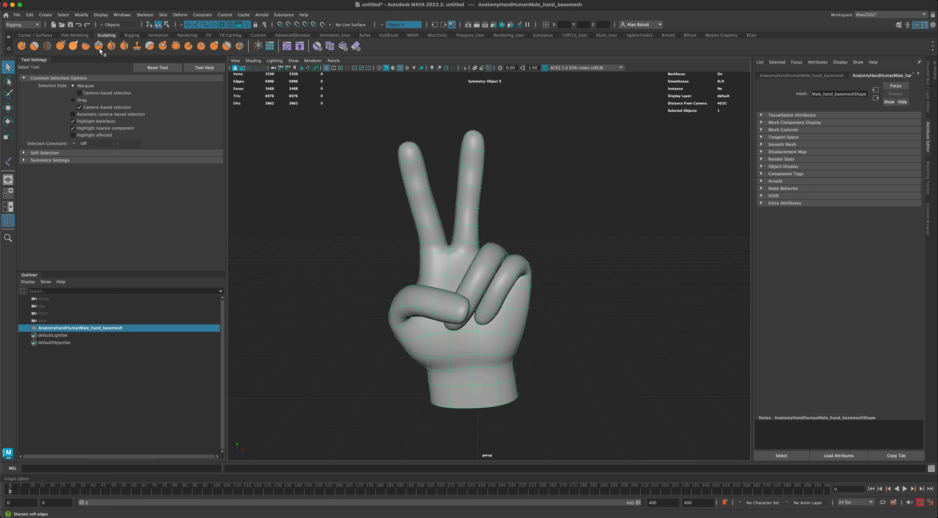
click(215, 46)
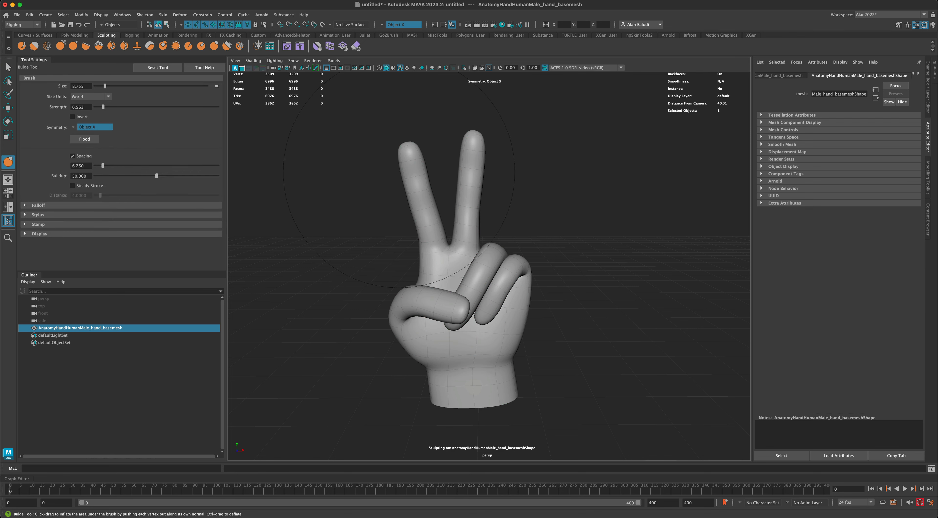
click(403, 172)
key(ctrl+z)
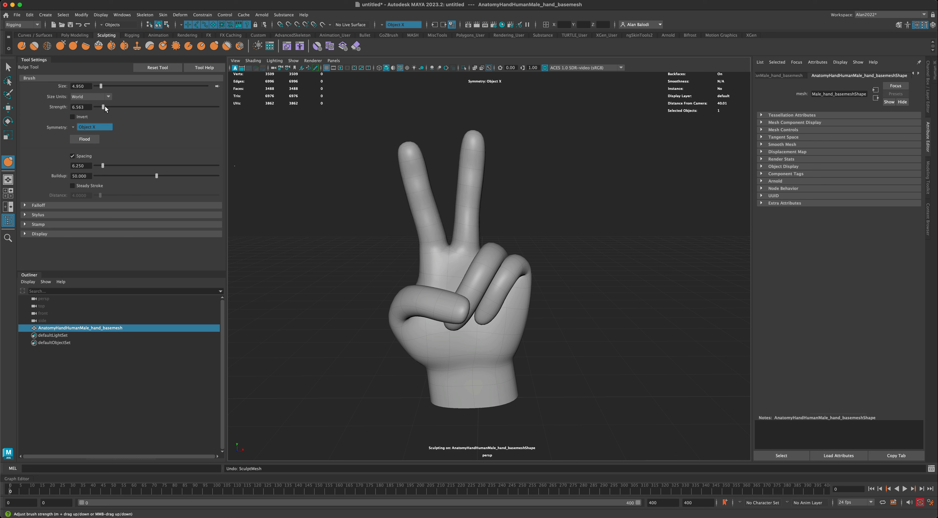
click(411, 157)
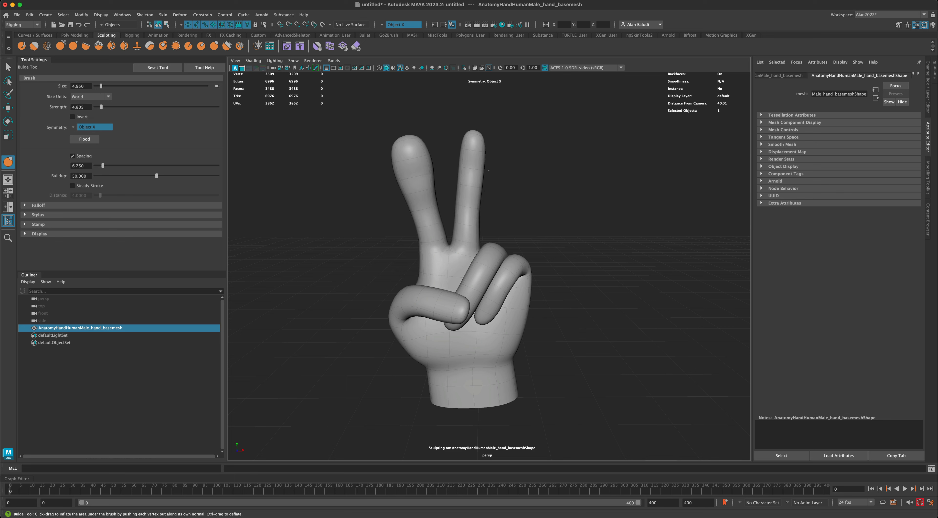
mouse_move(488, 170)
mouse_down()
mouse_move(472, 156)
mouse_move(464, 200)
mouse_up()
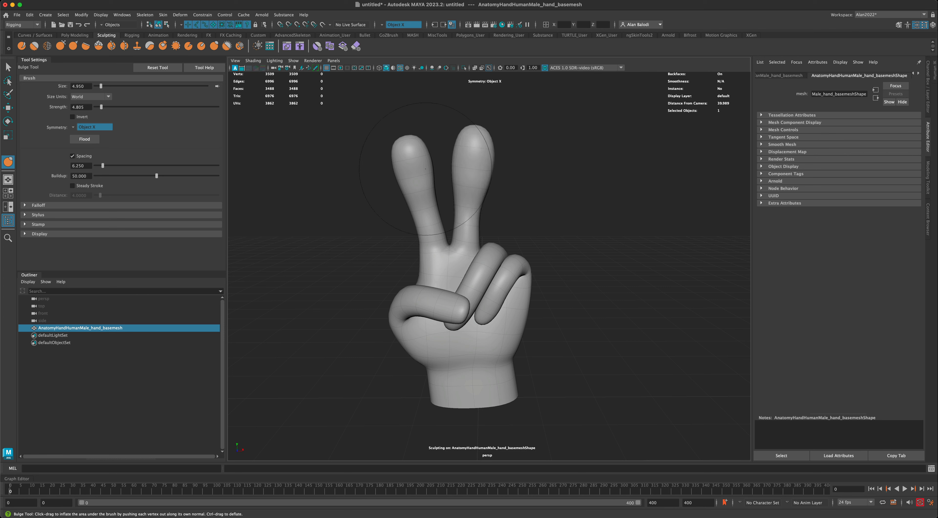
Bulge the thumb and folded fingers with the same brush, undoing unwanted strokes
drag(429, 301, 443, 303)
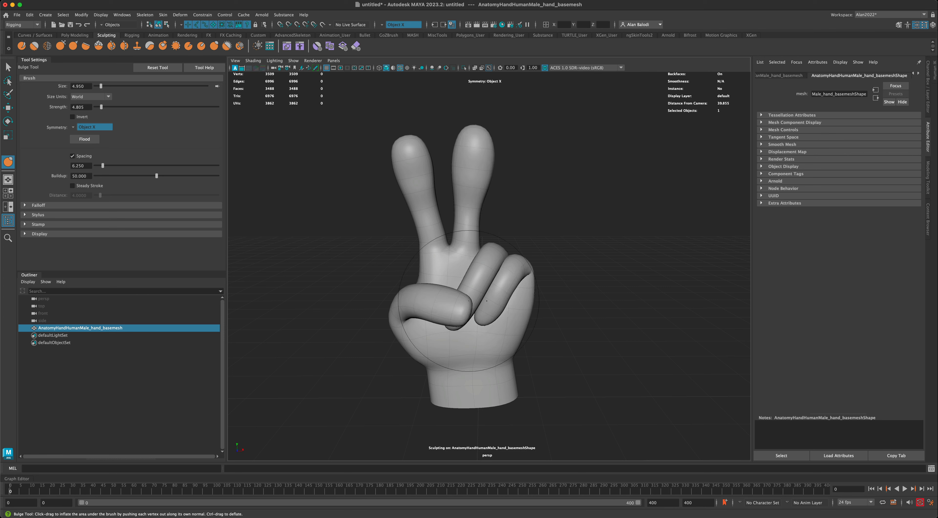
mouse_move(391, 241)
alt+mouse_down()
mouse_move(561, 243)
mouse_move(390, 245)
alt+mouse_up()
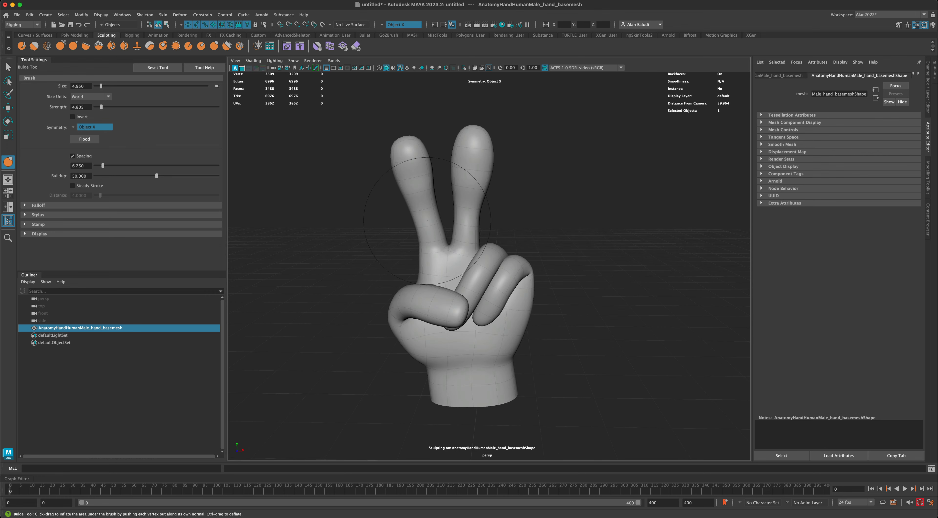
drag(427, 220, 422, 233)
key(z)
alt+drag(559, 286, 577, 286)
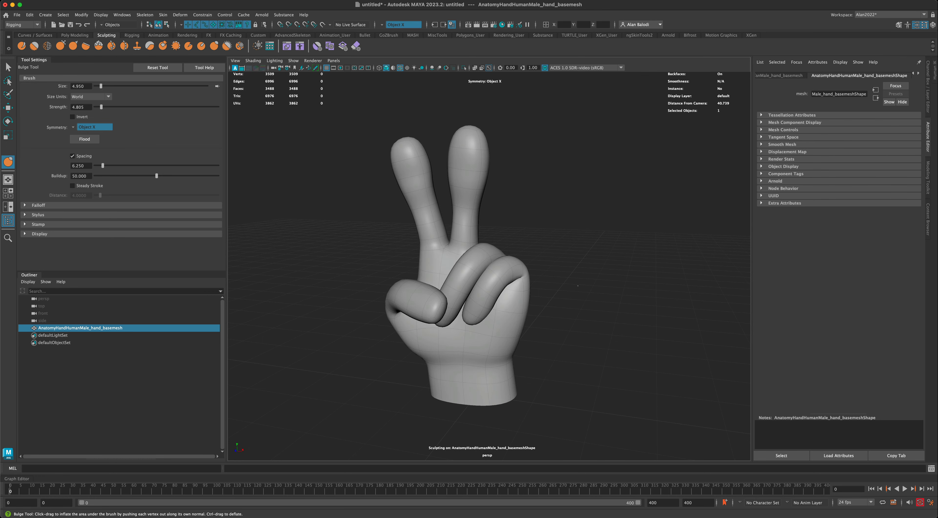
drag(443, 287, 456, 299)
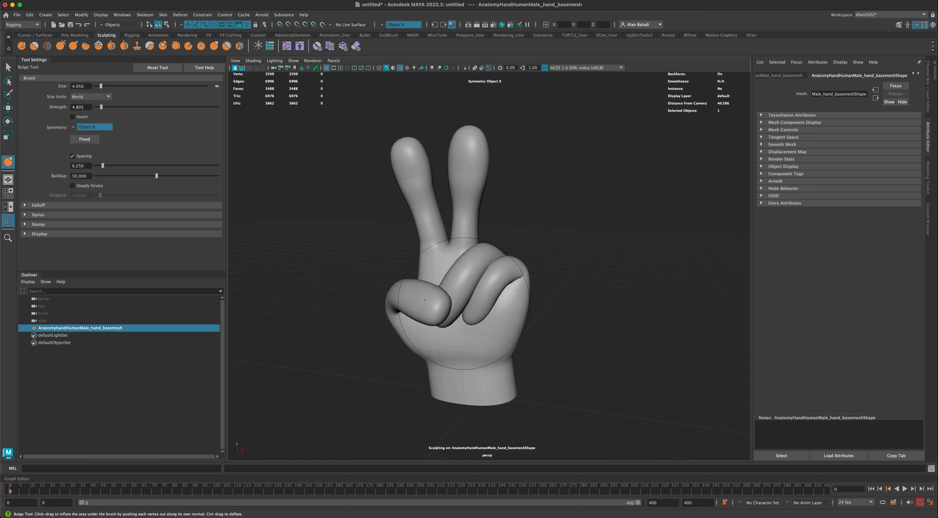
key(z)
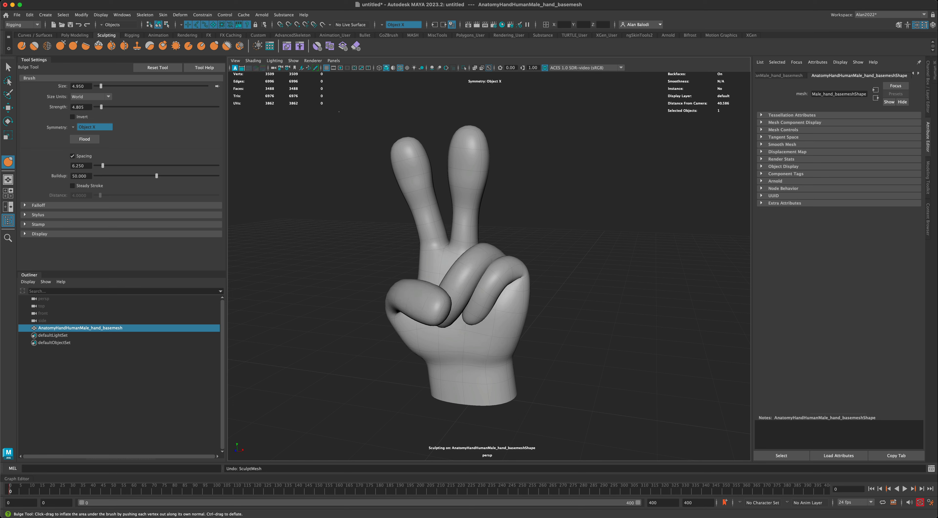
Turn symmetry off, reduce the Bulge brush size to 3.036 and inflate the thumb tip and folded fingertips
click(382, 25)
click(395, 30)
scroll(452, 300, up, 1)
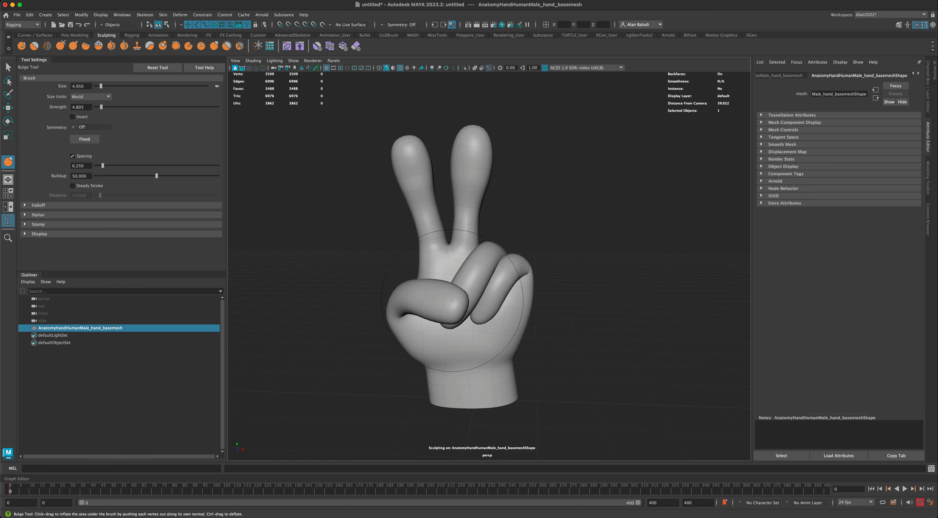
key(b)
mouse_move(484, 315)
mouse_down()
mouse_move(470, 316)
mouse_move(479, 315)
mouse_up()
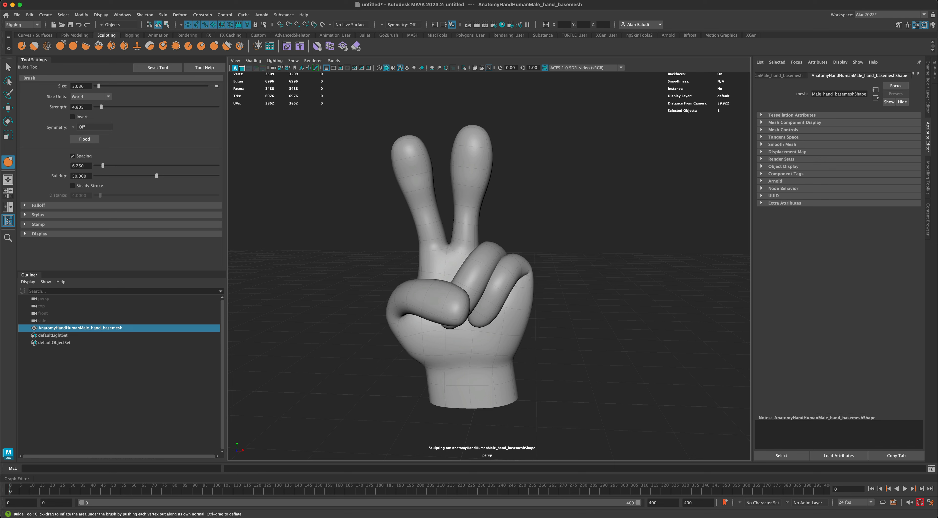
scroll(457, 325, down, 1)
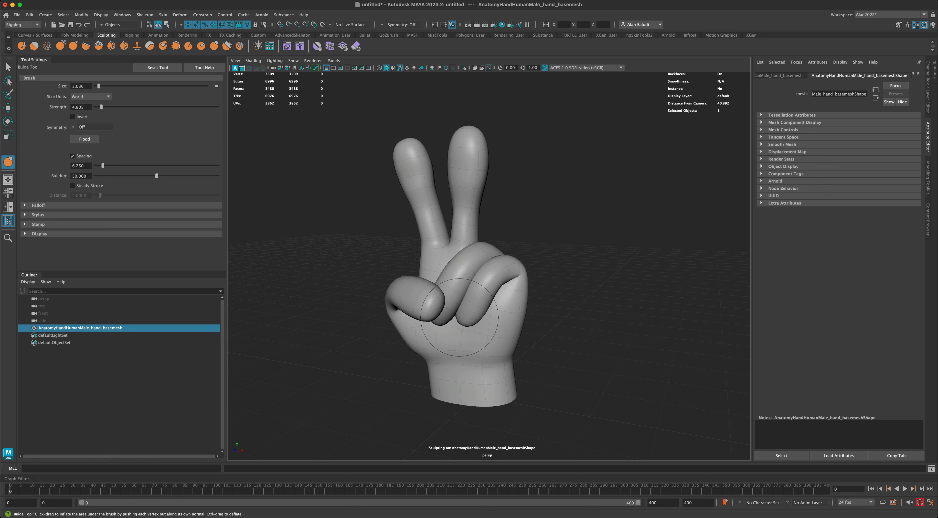
alt+drag(449, 319, 472, 322)
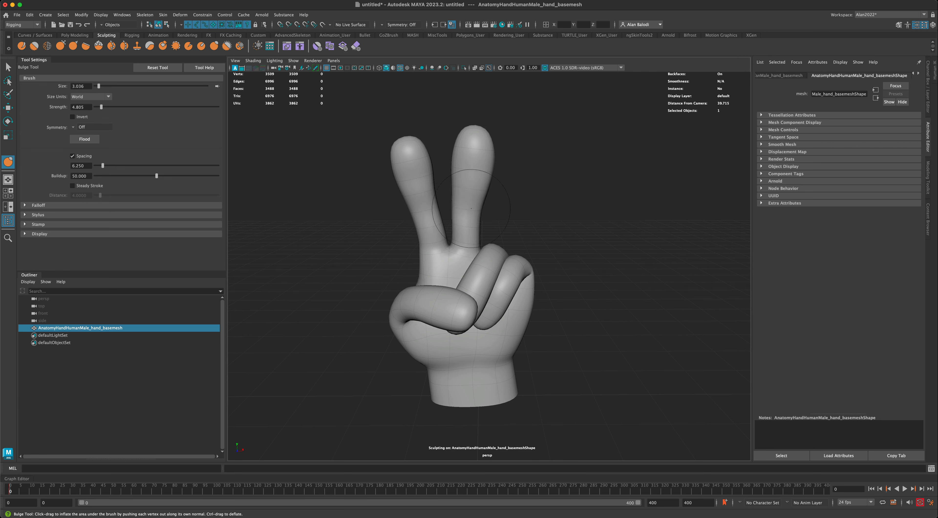
alt+drag(643, 307, 608, 303)
scroll(624, 306, down, 5)
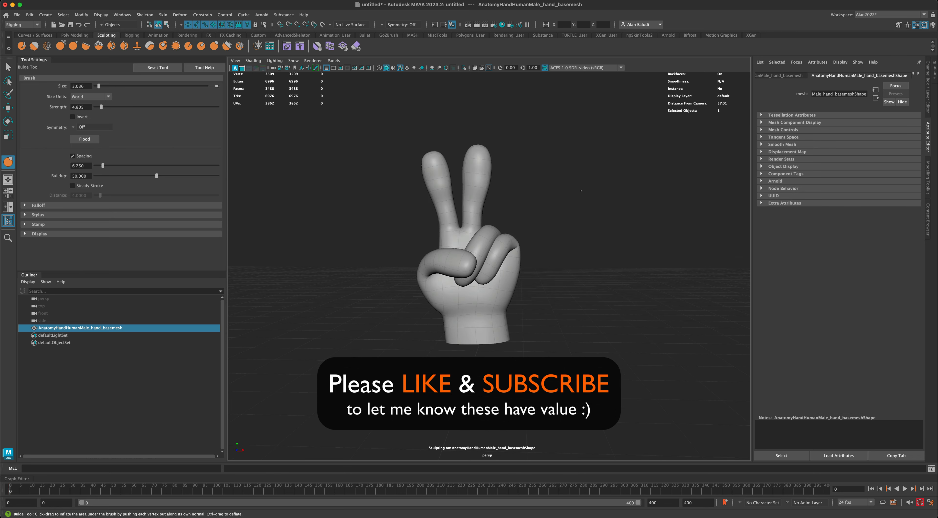